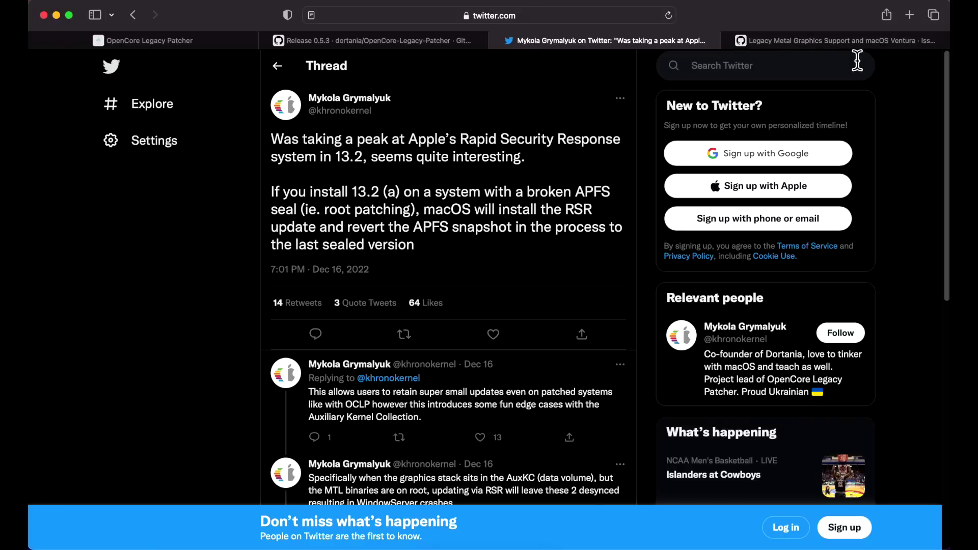
- View the Legacy Metal Graphics Support issue, then minimize Safari to reveal the MacBook Pro VMs
click(856, 41)
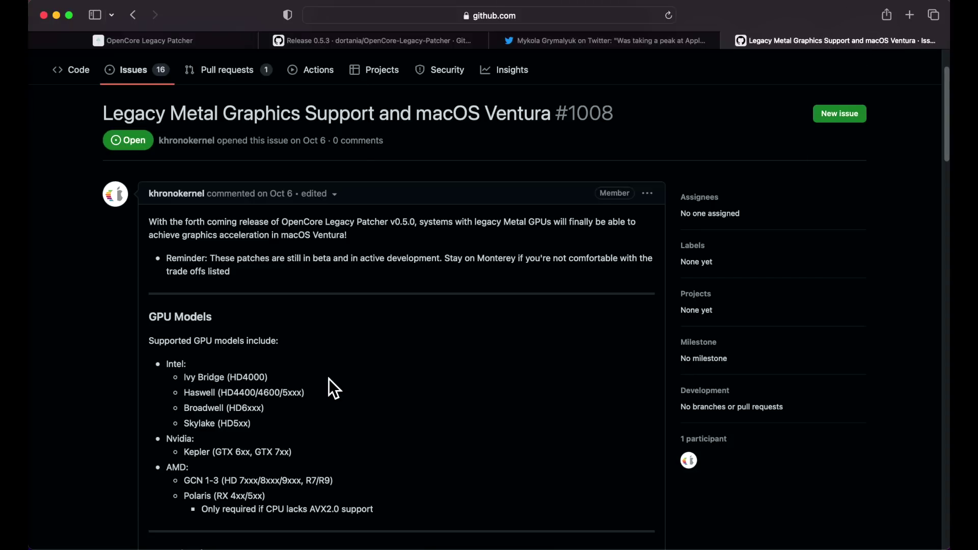
click(57, 16)
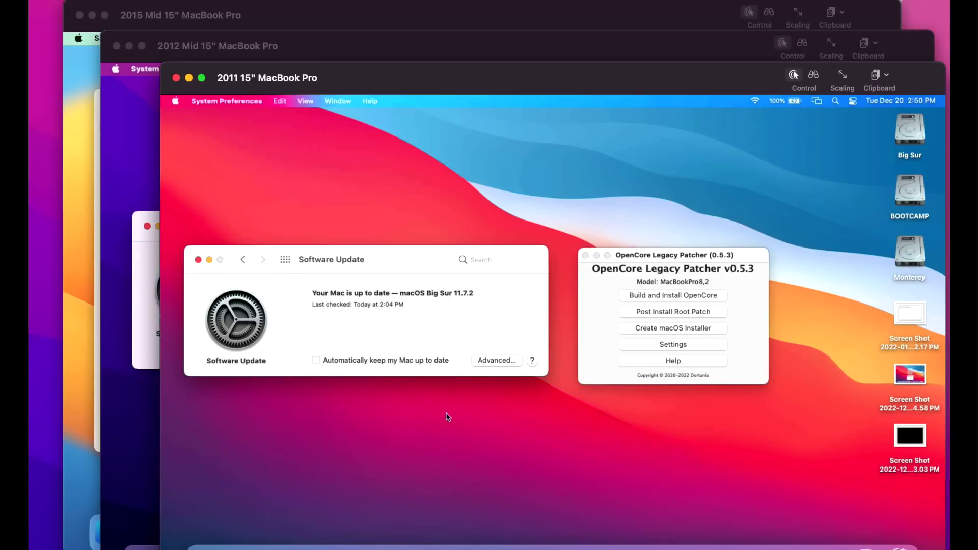
- Bring the 2012 and then the 2015 Mid 15-inch MacBook Pro VM windows forward
click(116, 164)
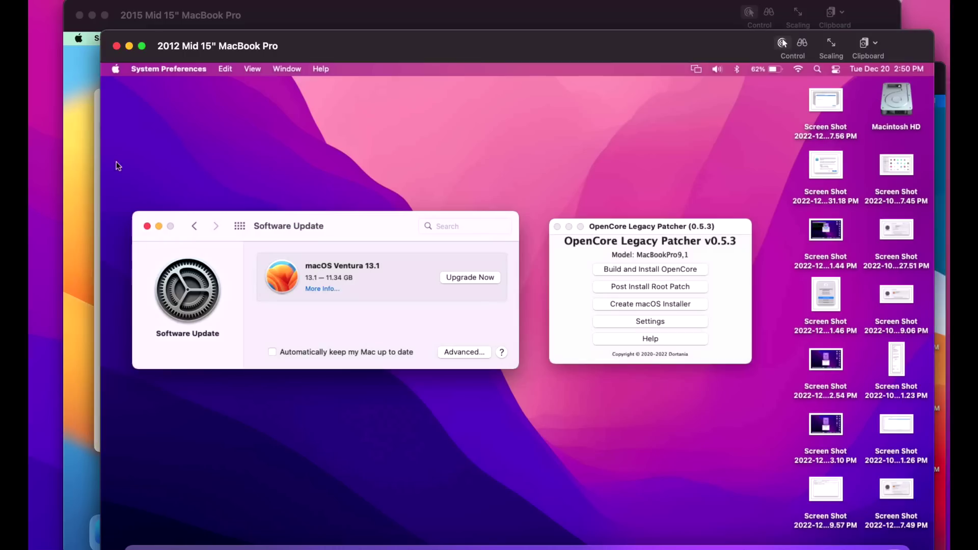
click(83, 278)
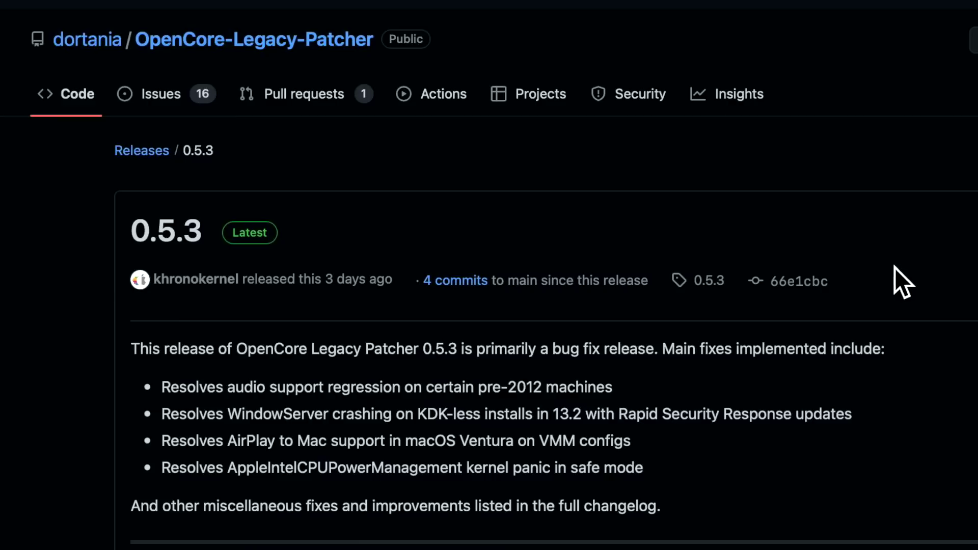
- Highlight the first 0.5.3 release note about the pre-2012 audio regression
drag(633, 392, 240, 404)
click(211, 407)
triple_click(153, 389)
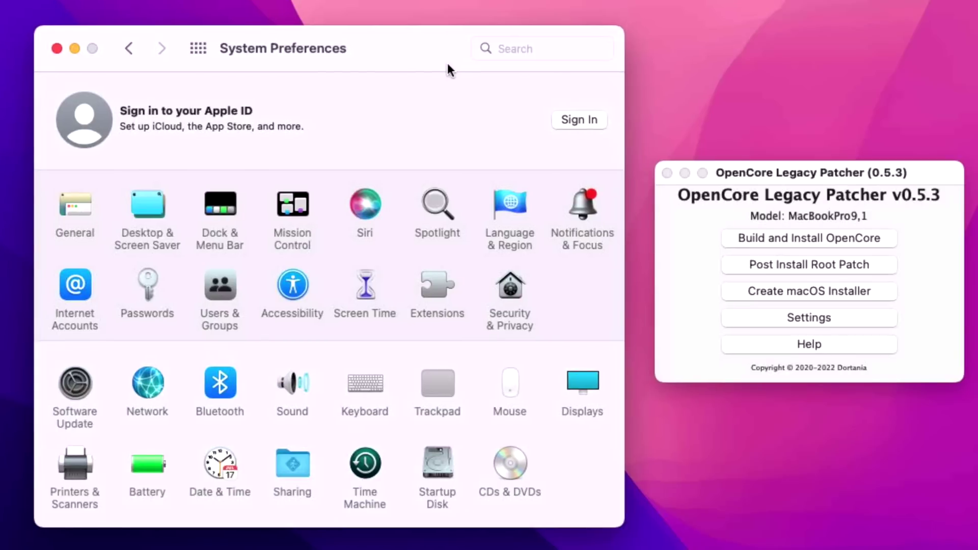
- Open the Sound settings pane on the 2012 MacBook Pro
click(306, 380)
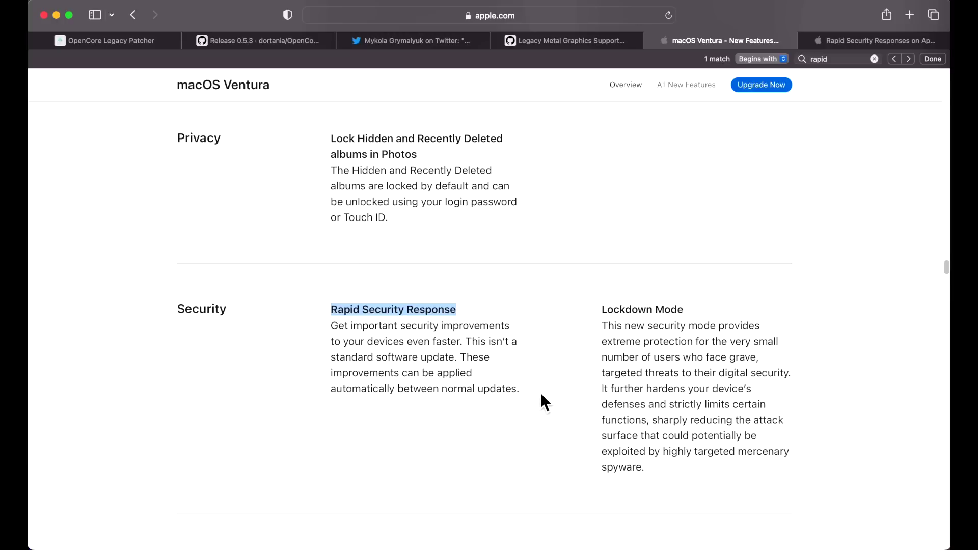
- Show the Apple support article on Rapid Security Responses
click(889, 43)
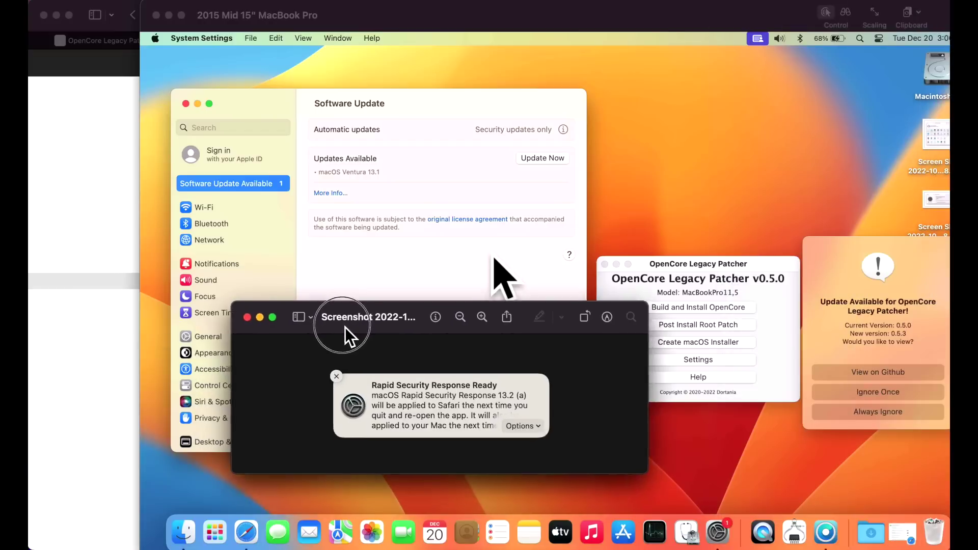
- Move the Preview screenshot aside and show the Security Responses and System files automatic update options
drag(415, 219, 414, 217)
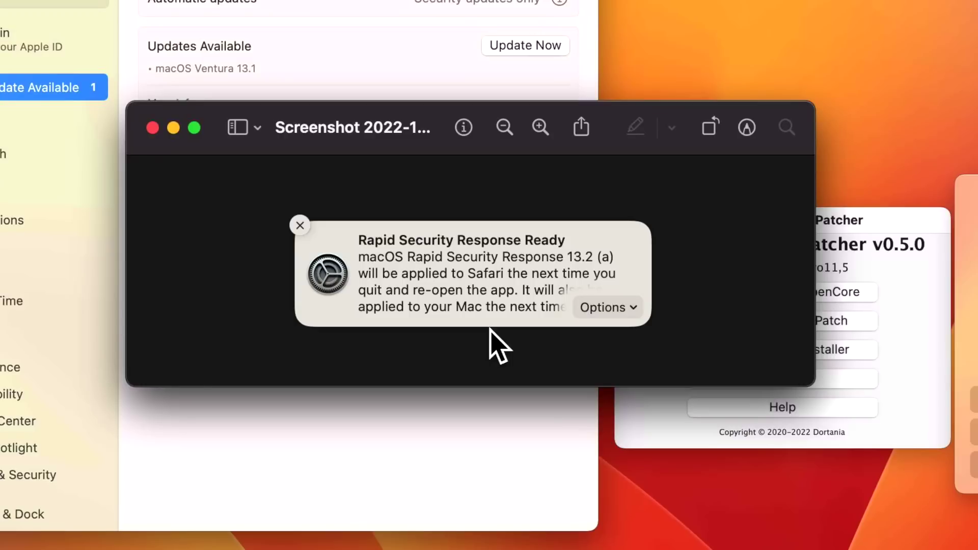
drag(410, 148, 1, 545)
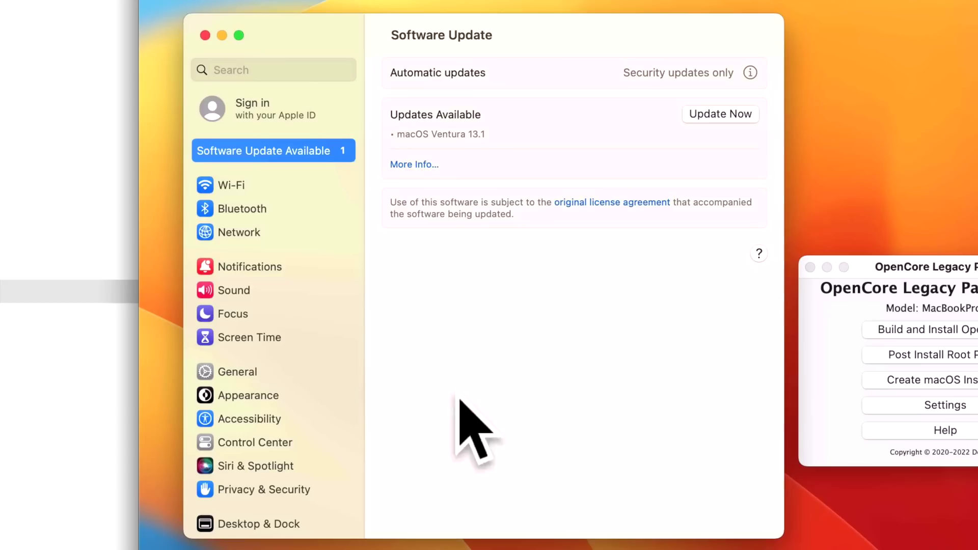
click(748, 77)
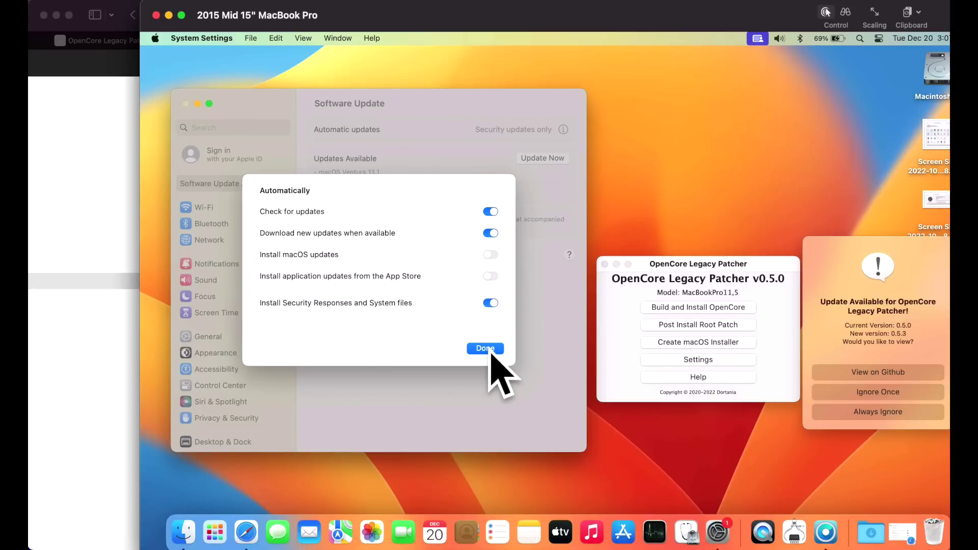
- Close the automatic update options and reposition the Remove Security Response screenshot
click(485, 349)
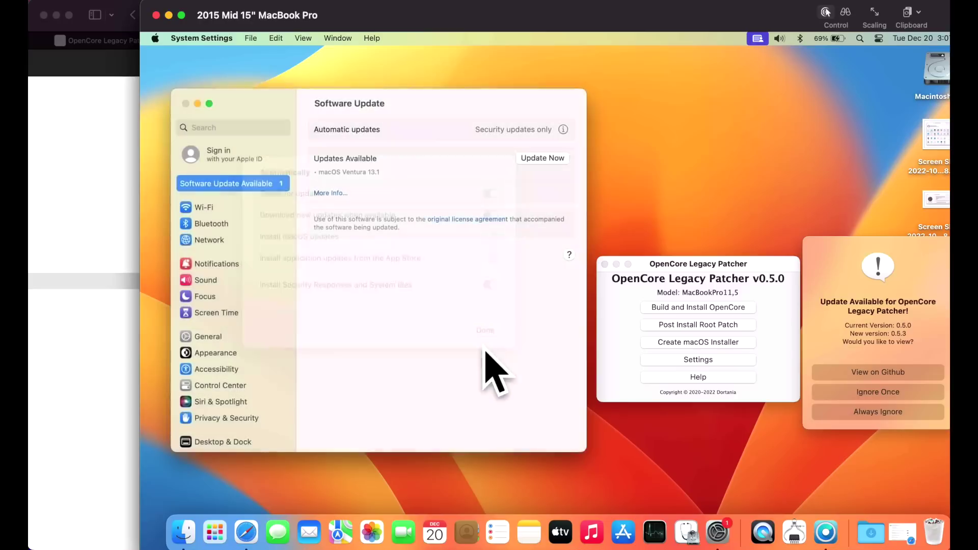
drag(393, 246, 391, 241)
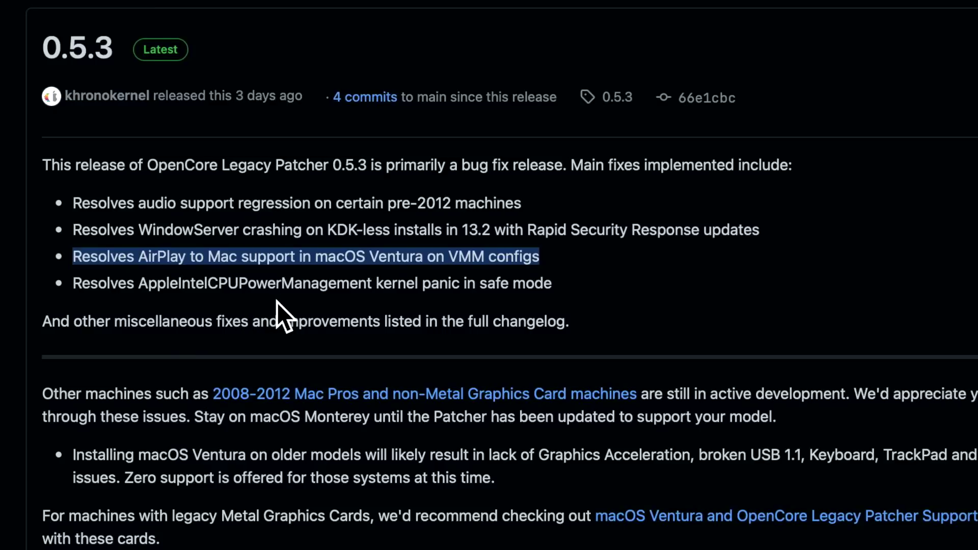
- Highlight the safe mode kernel panic fix and the changelog's silent auto patcher crash fix
click(225, 306)
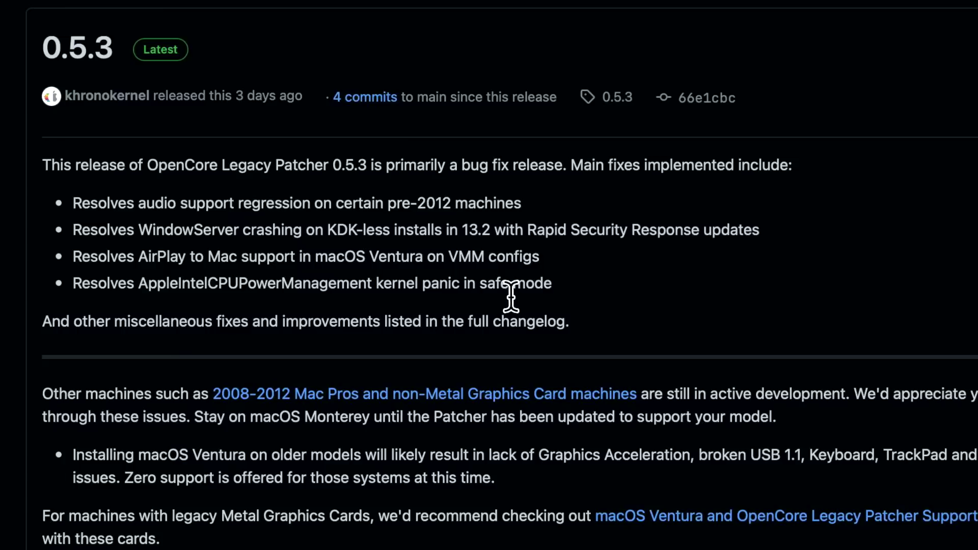
drag(558, 286, 90, 280)
scroll(564, 308, down, 10)
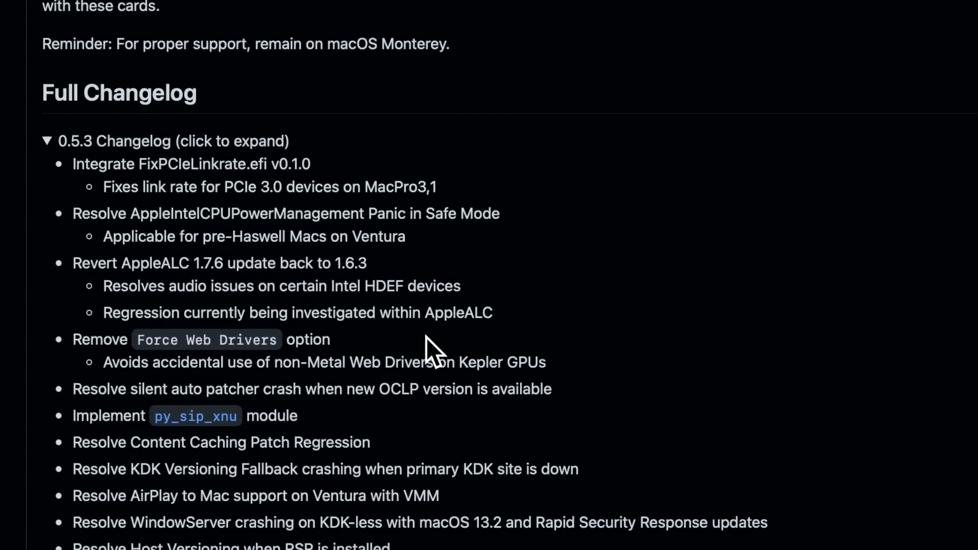
click(397, 380)
drag(561, 391, 35, 397)
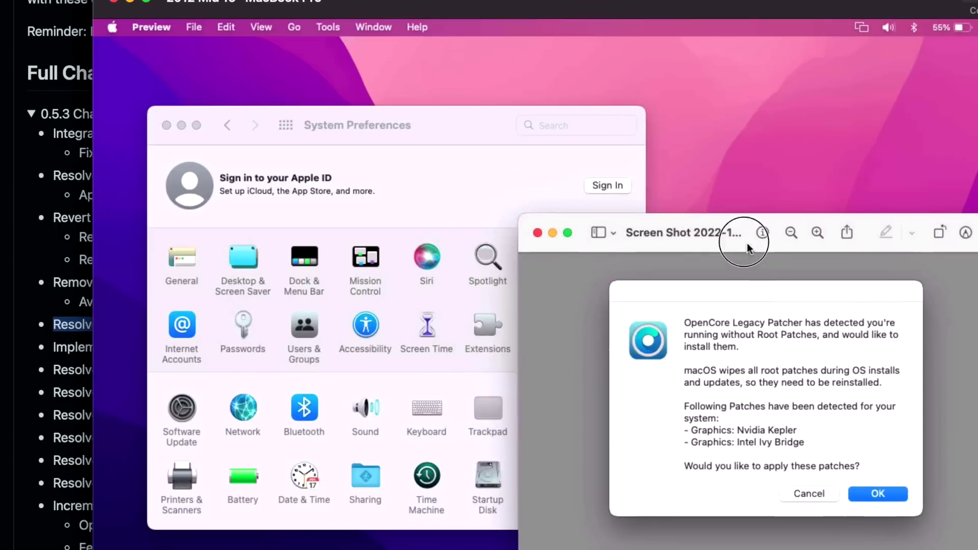
- Move the Nvidia Kepler and Ivy Bridge root patch prompt screenshot up and left
drag(748, 246, 595, 172)
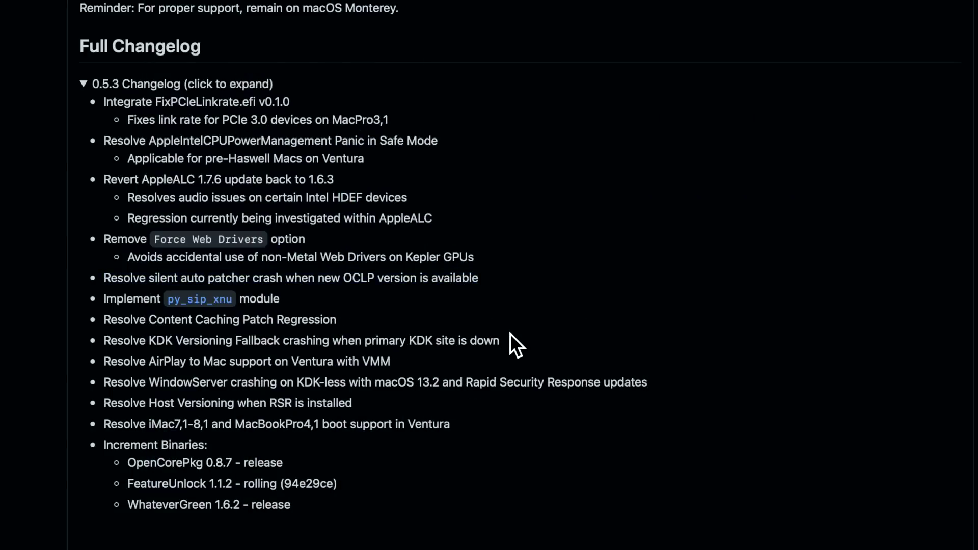
- Highlight the KDK Versioning Fallback and Host Versioning with RSR changelog fixes
drag(502, 339, 98, 338)
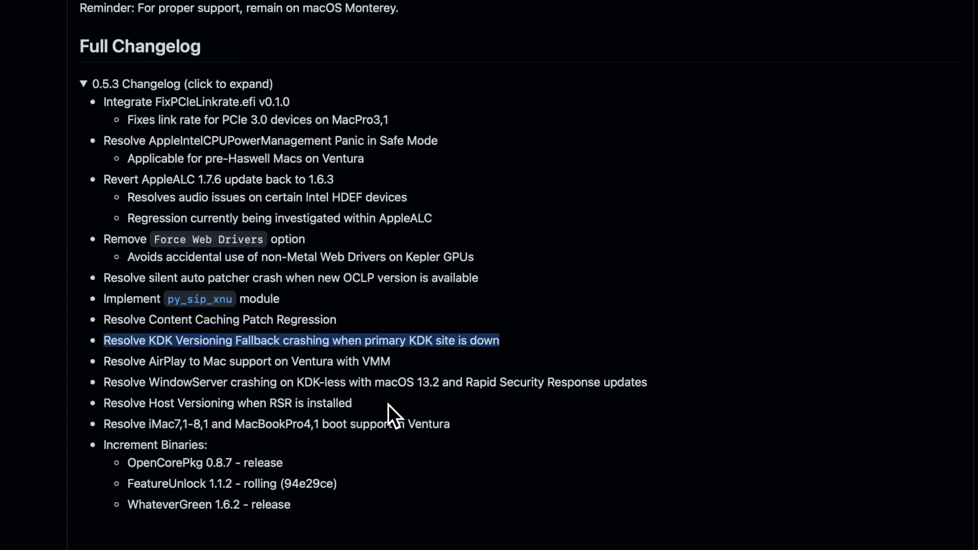
drag(385, 402, 98, 402)
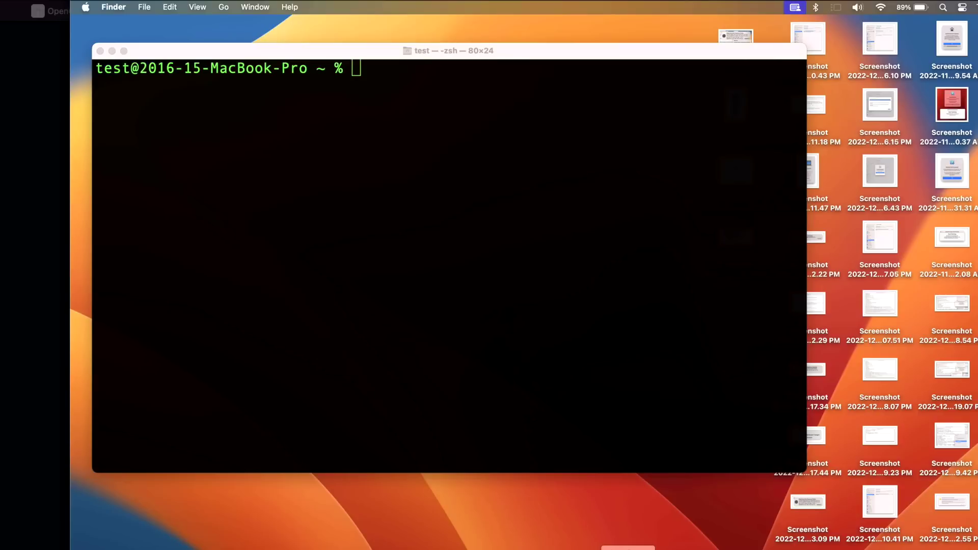
- Run sw_vers in Terminal and highlight the 13.2 (a) version and build 22D7750270d lines
click(541, 411)
text(sw)vers)
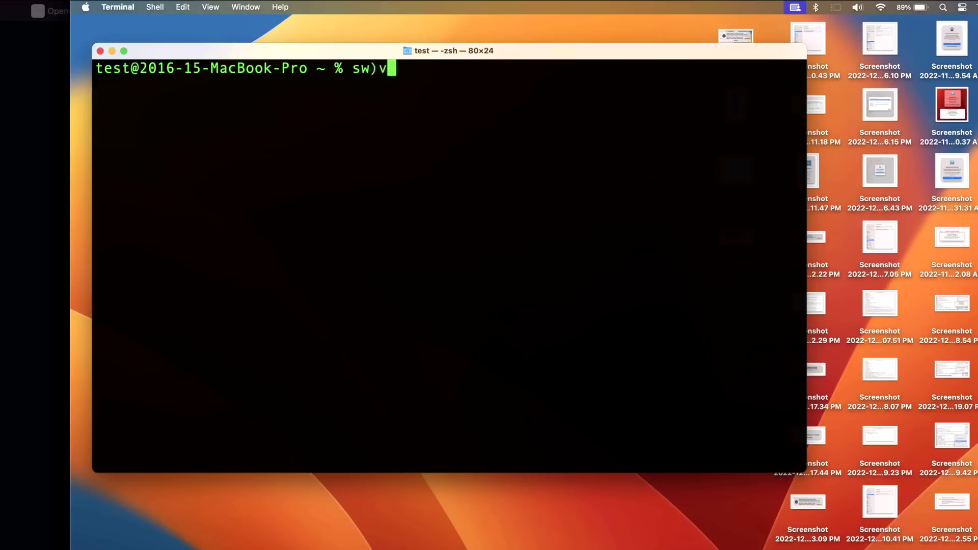
key(Return)
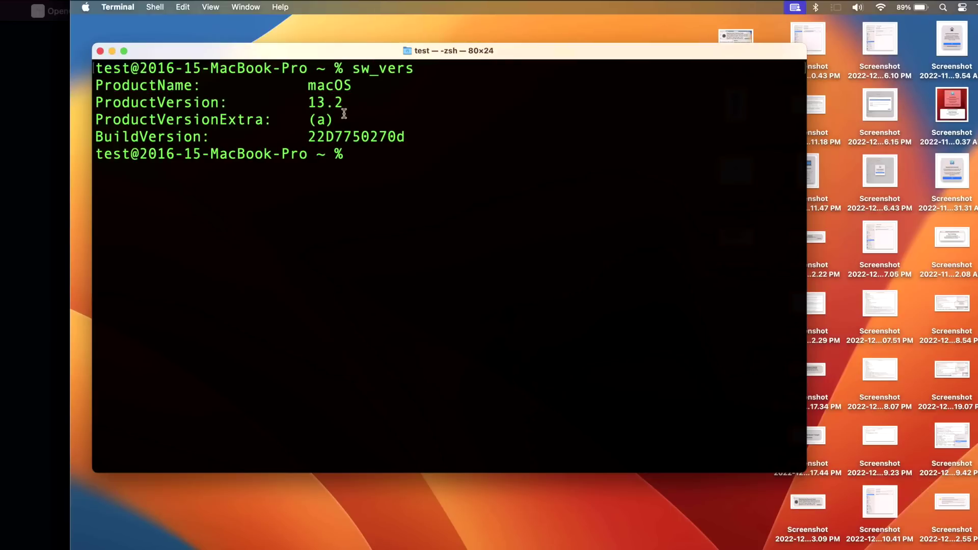
drag(317, 117, 100, 118)
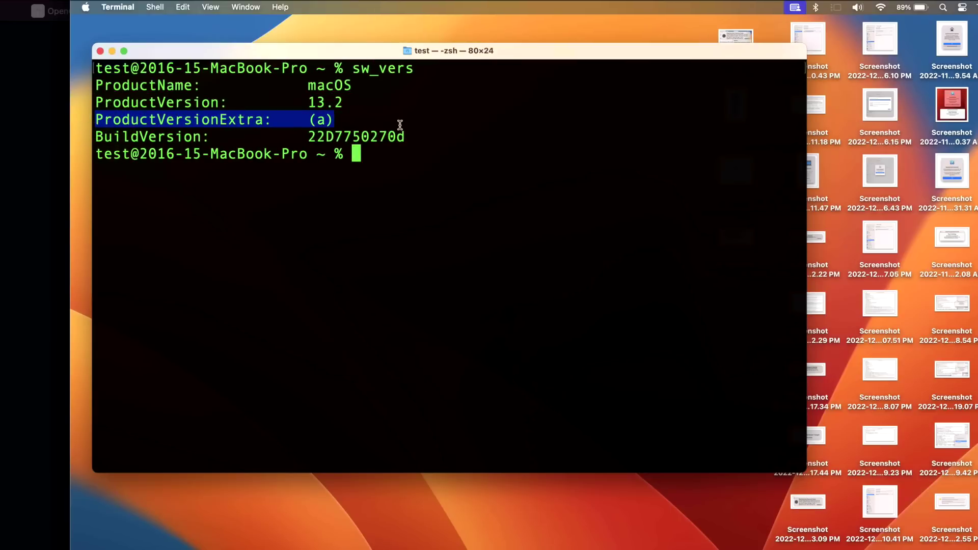
drag(406, 136, 309, 131)
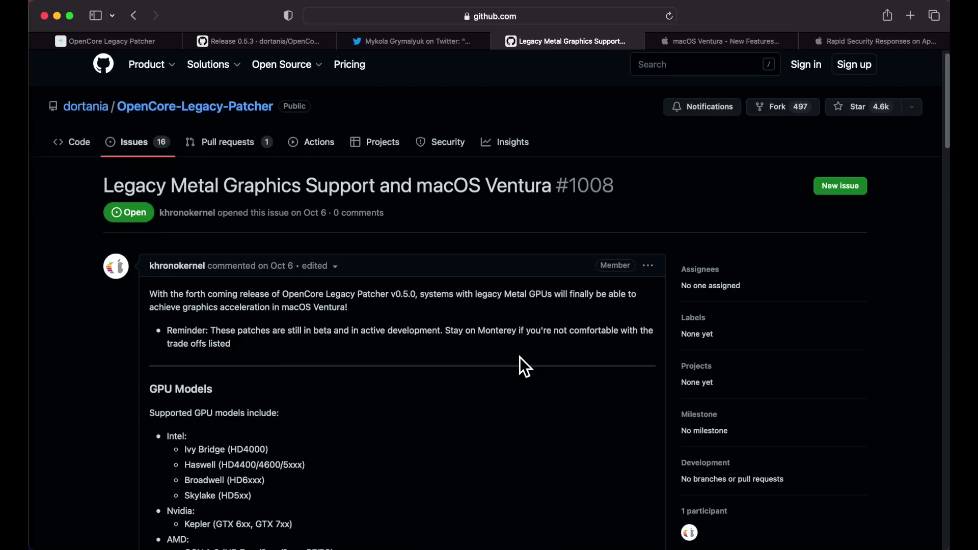
- Scroll through the Known Issues table of legacy Metal graphics problems on issue #1008
scroll(520, 357, down, 1)
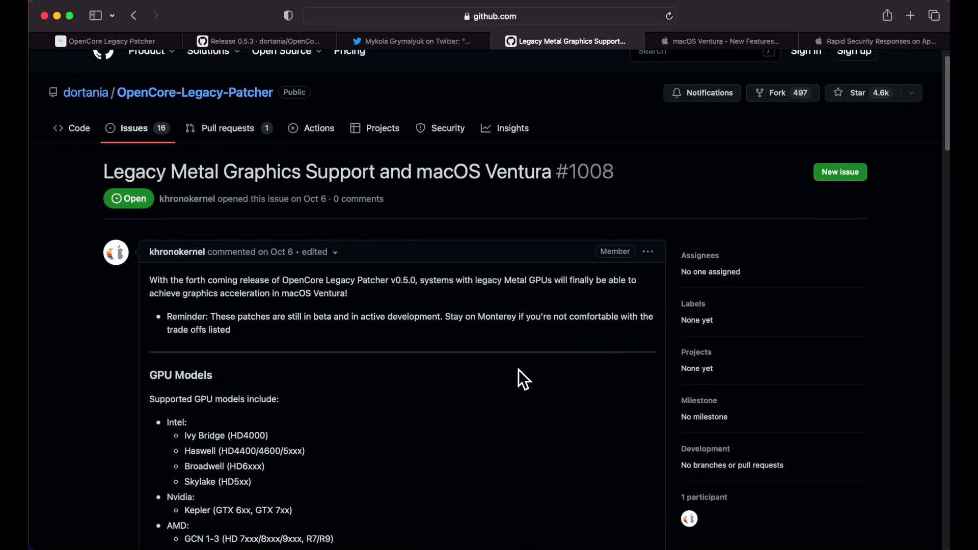
scroll(518, 371, down, 1)
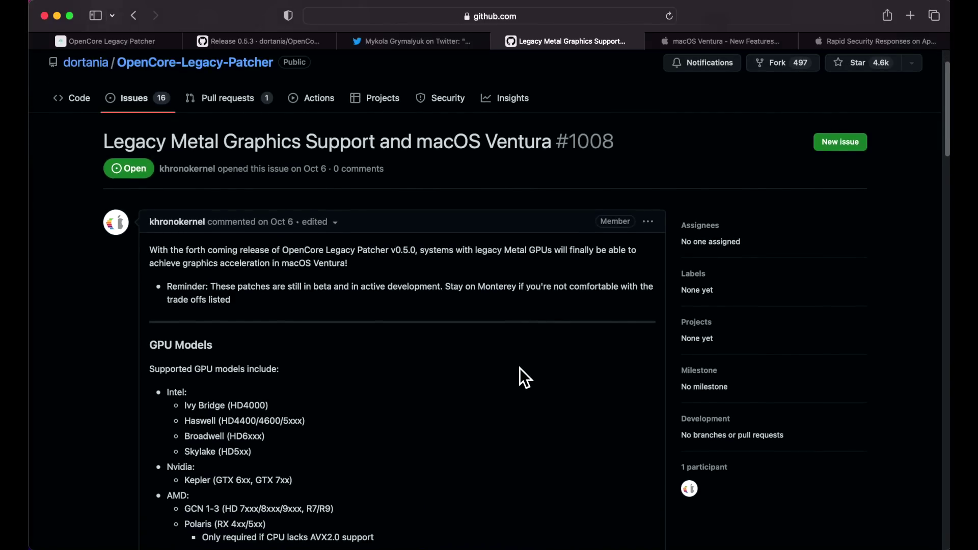
scroll(518, 371, down, 4)
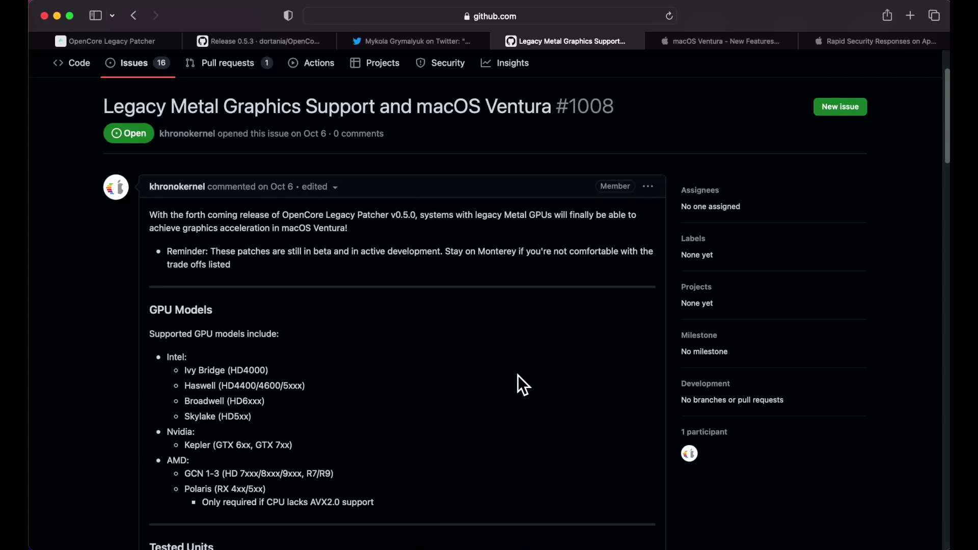
scroll(516, 374, down, 15)
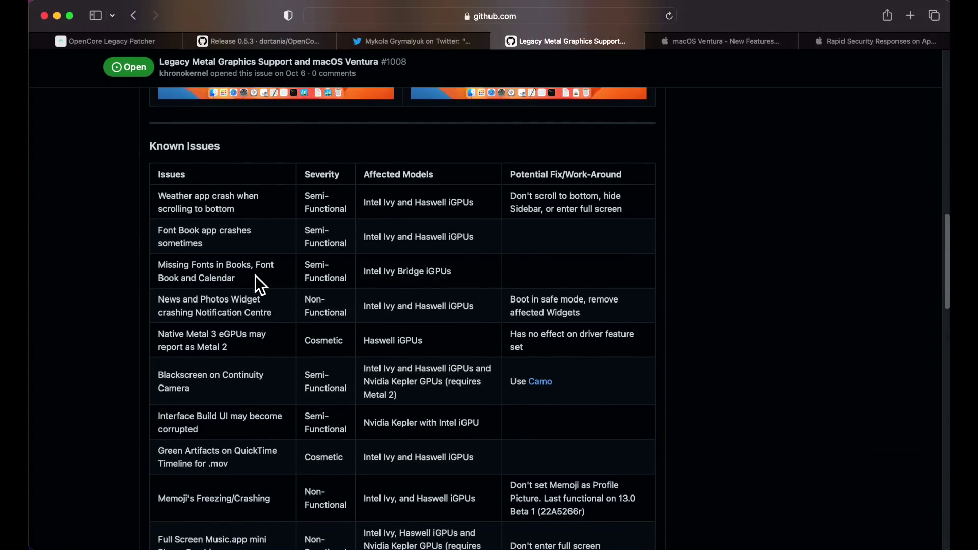
scroll(255, 275, down, 3)
scroll(257, 288, down, 15)
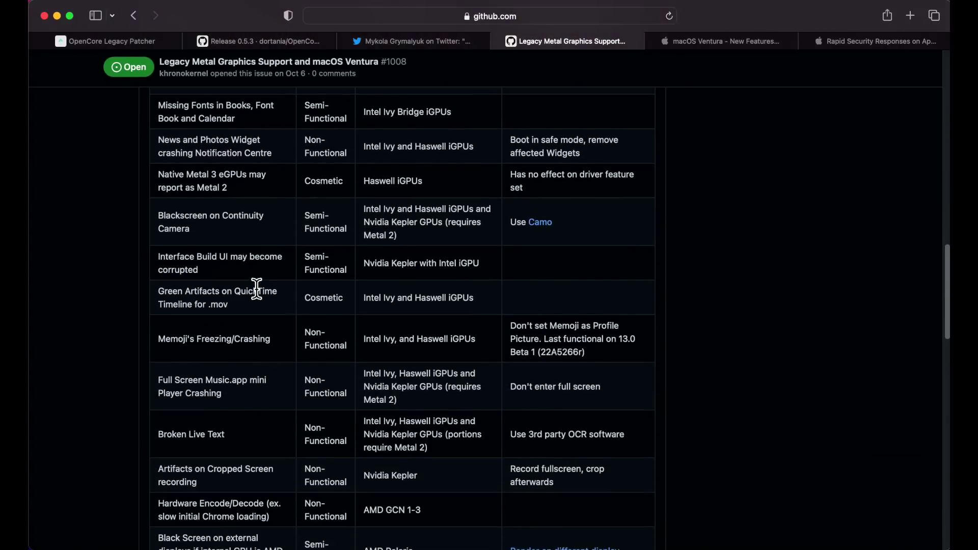
scroll(257, 298, down, 10)
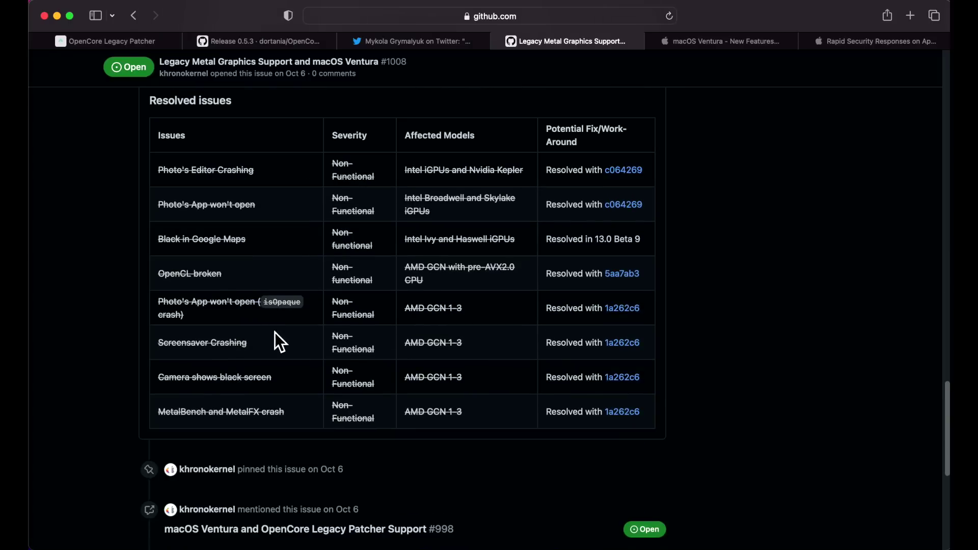
scroll(323, 350, up, 10)
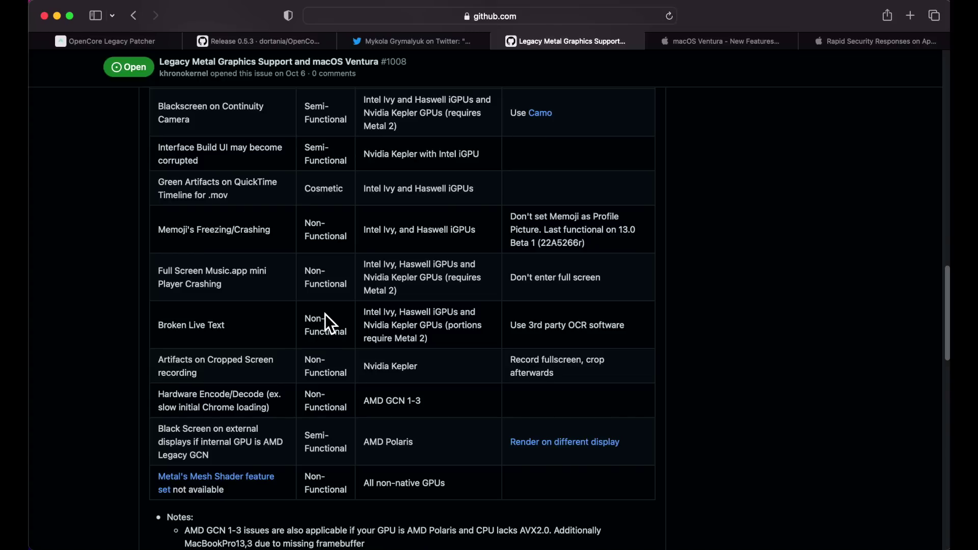
scroll(365, 356, up, 2)
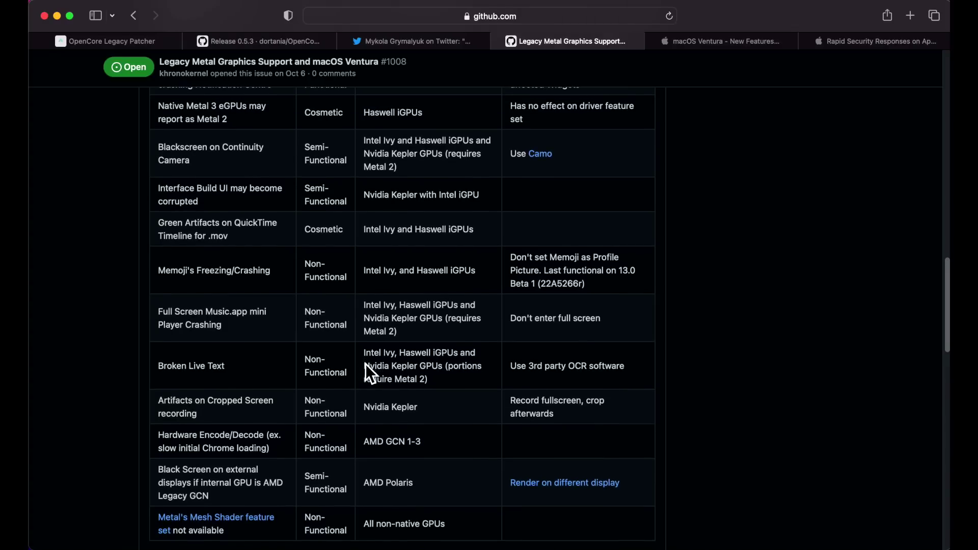
scroll(367, 364, up, 3)
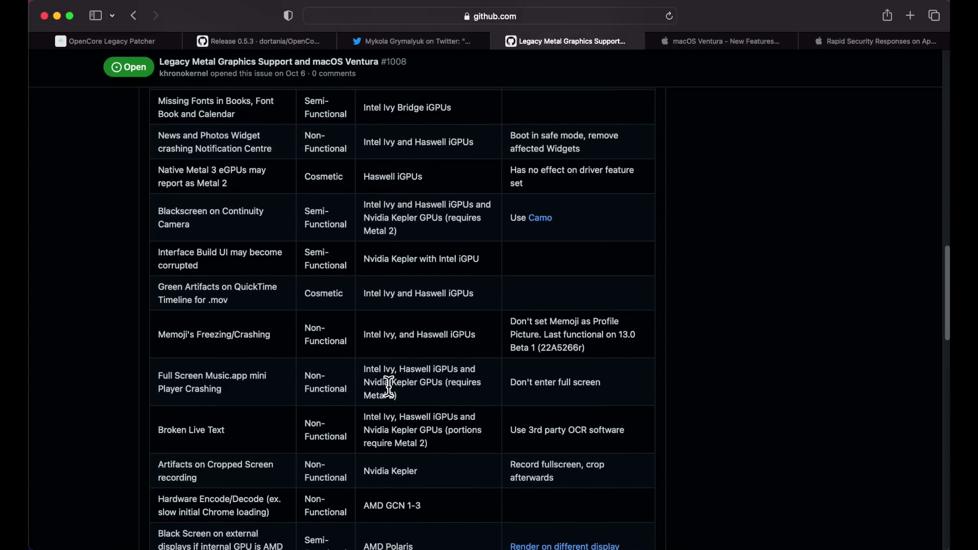
scroll(390, 388, up, 9)
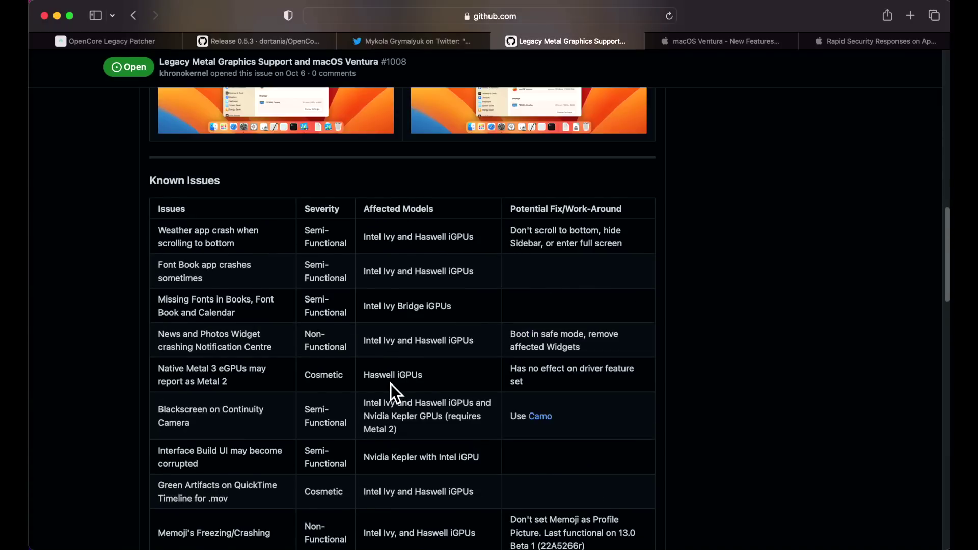
scroll(390, 392, down, 1)
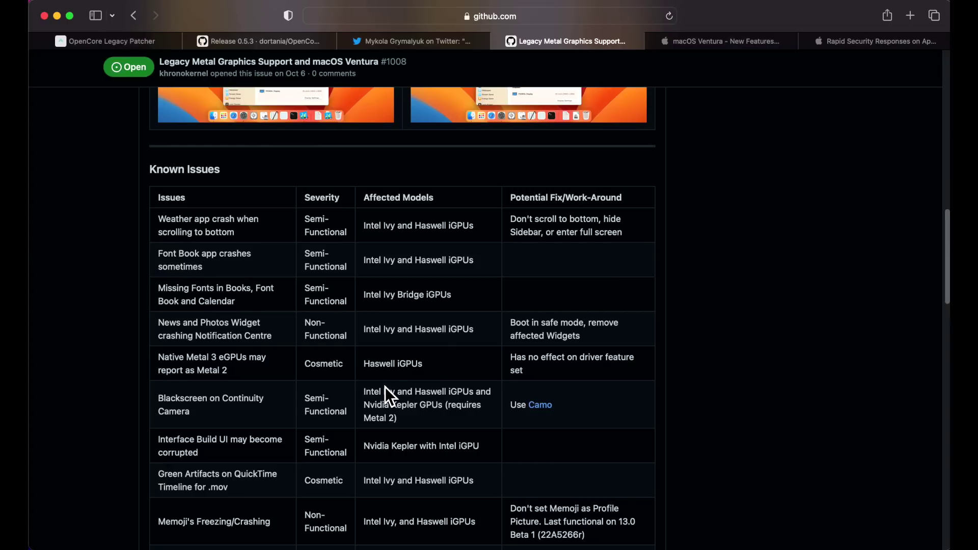
scroll(390, 390, down, 3)
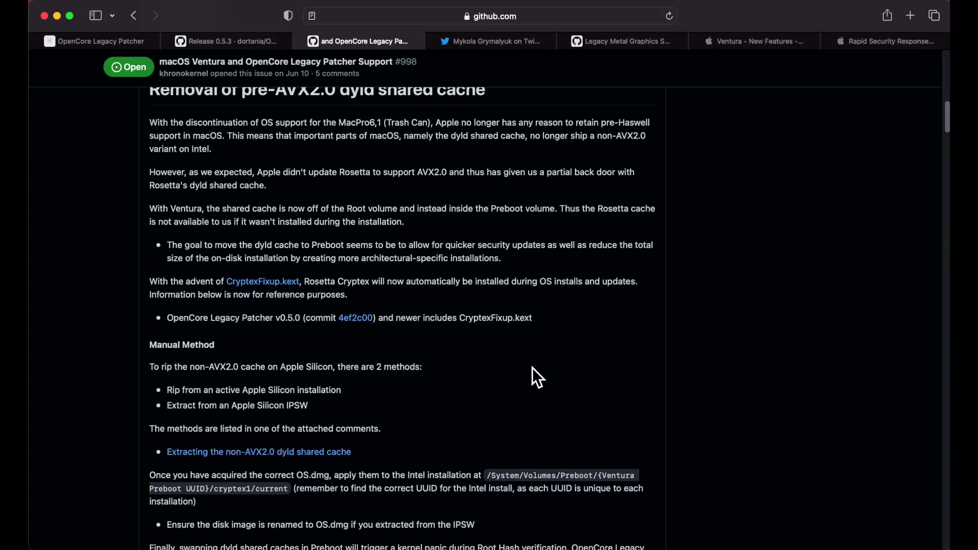
scroll(533, 368, down, 1)
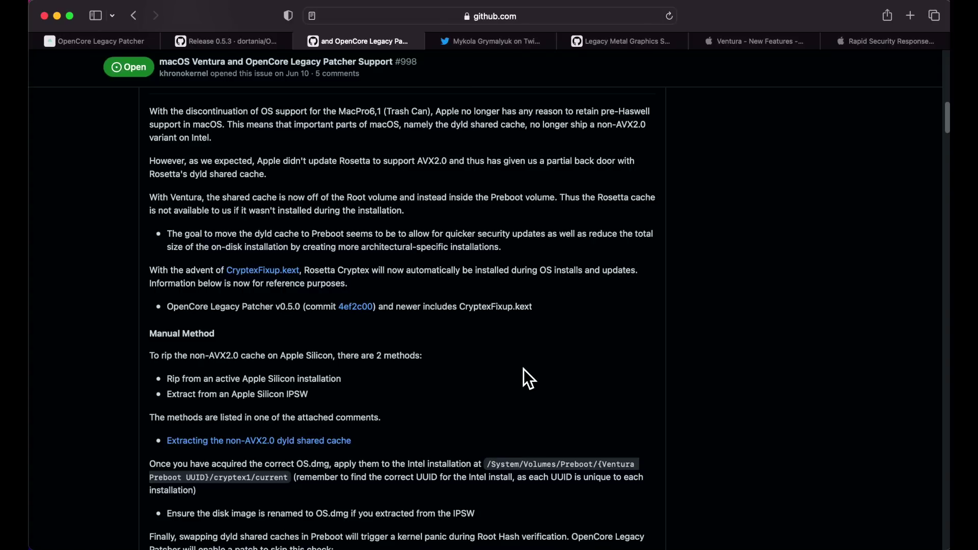
scroll(533, 366, down, 4)
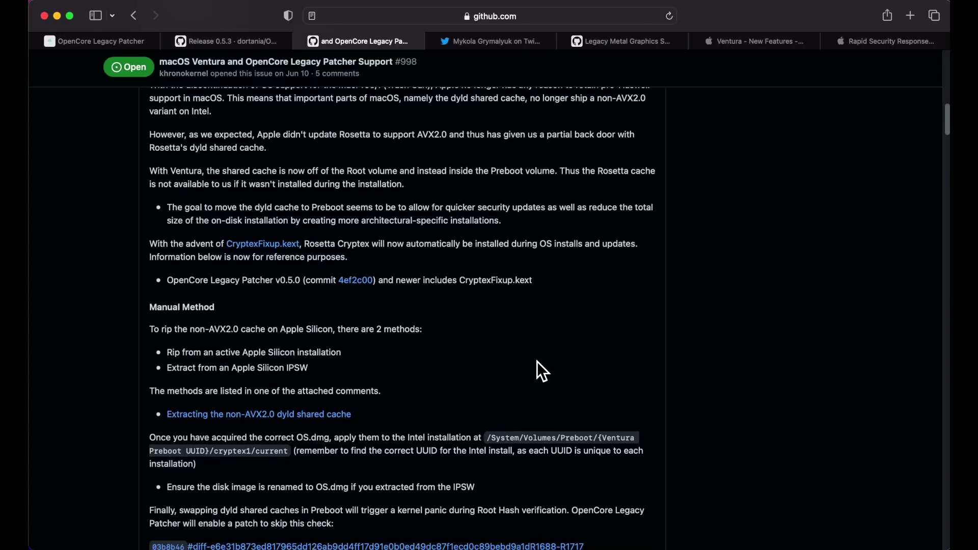
scroll(534, 394, down, 1)
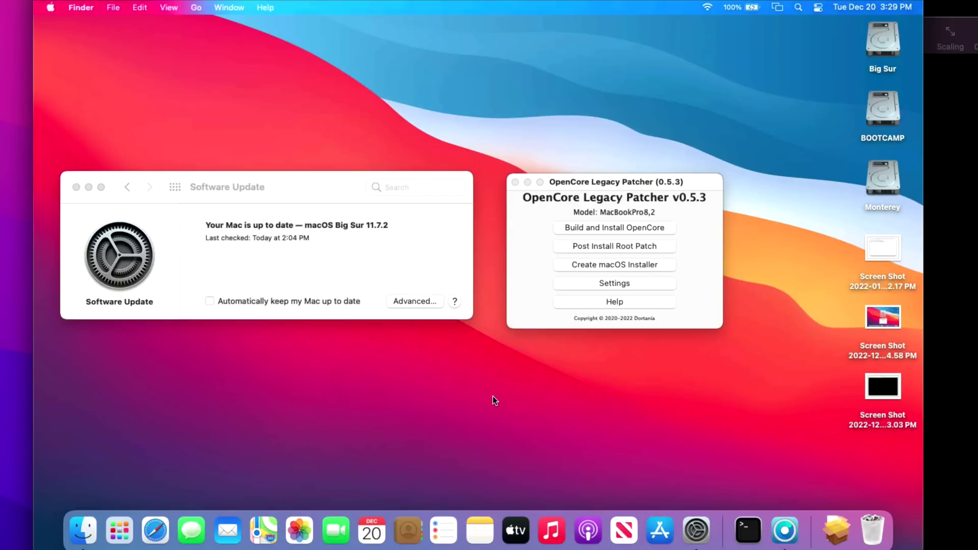
- Bring the Software Update window offering macOS Ventura 13.1 to the front
click(386, 268)
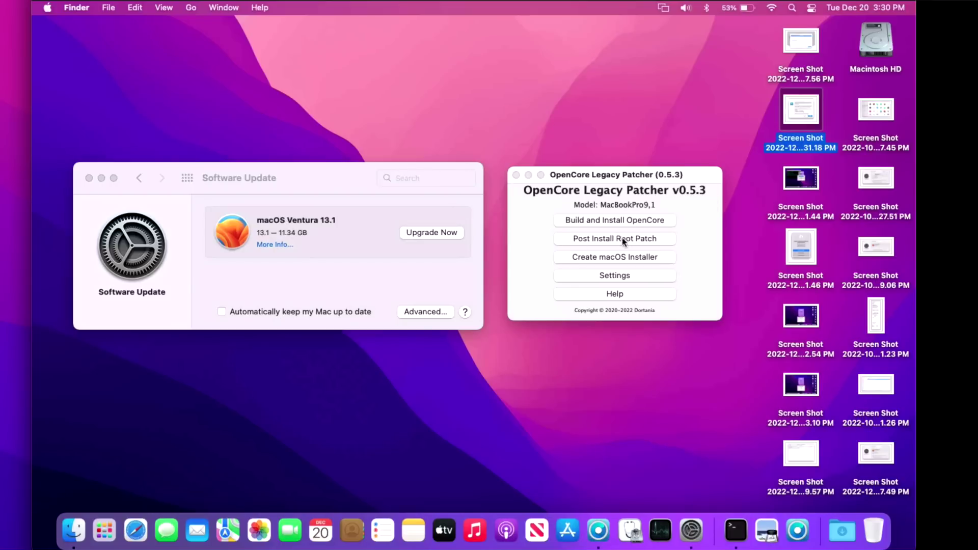
- Move the Software Update window slightly up-left, briefly switching to OpenCore Legacy Patcher and back
click(411, 278)
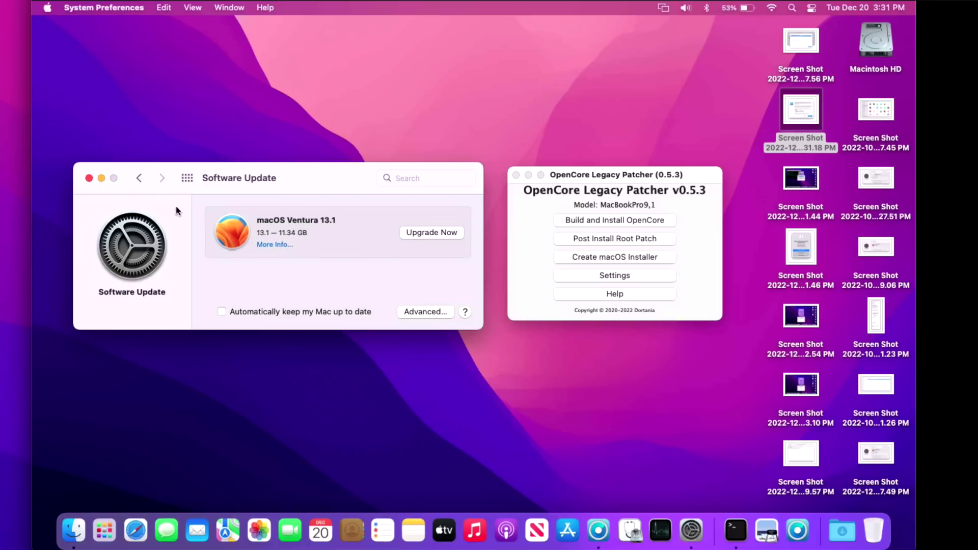
mouse_move(278, 188)
mouse_down()
mouse_move(278, 204)
mouse_move(278, 186)
mouse_up()
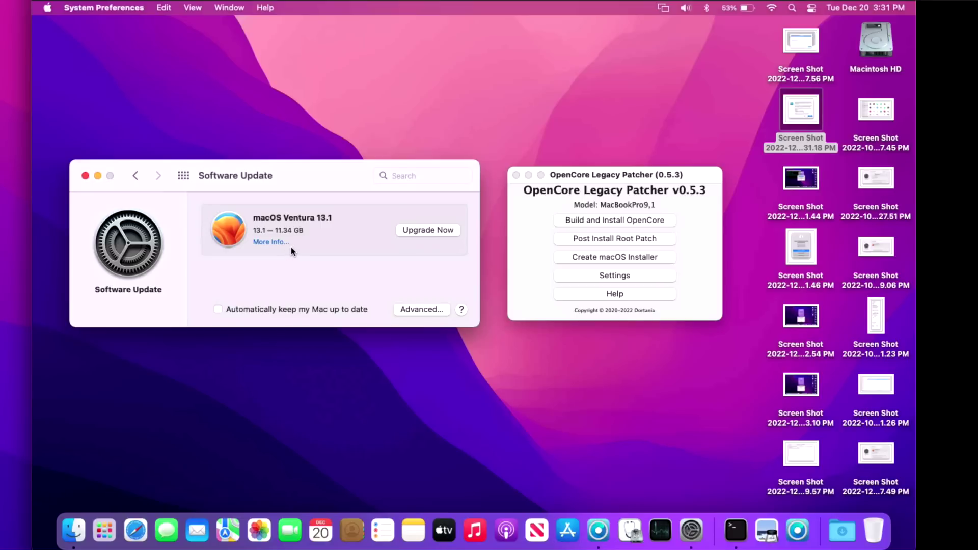
click(699, 236)
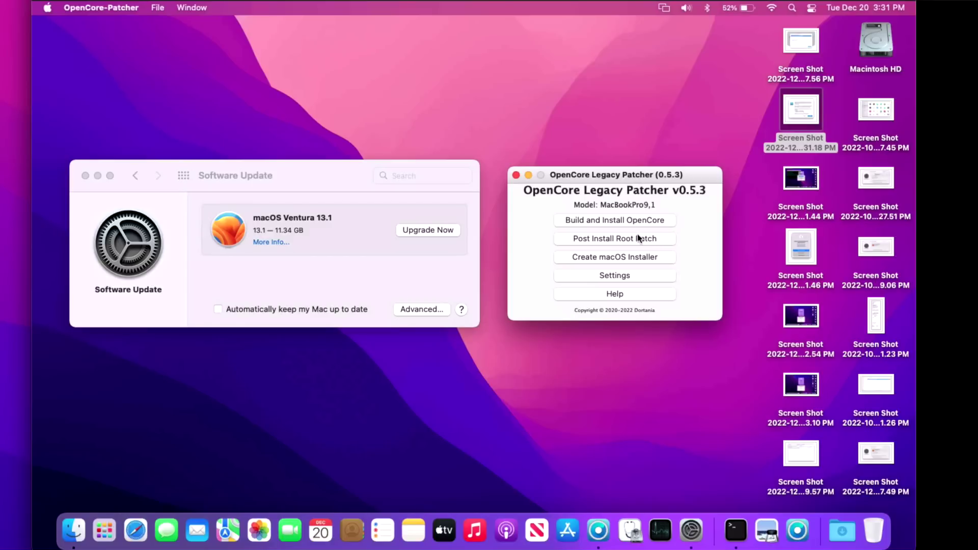
click(363, 266)
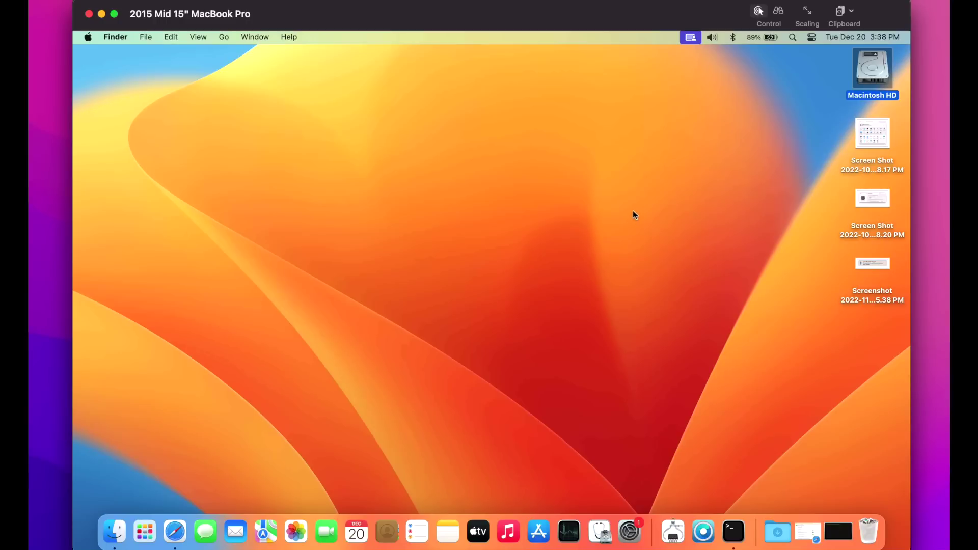
double_click(863, 77)
click(338, 147)
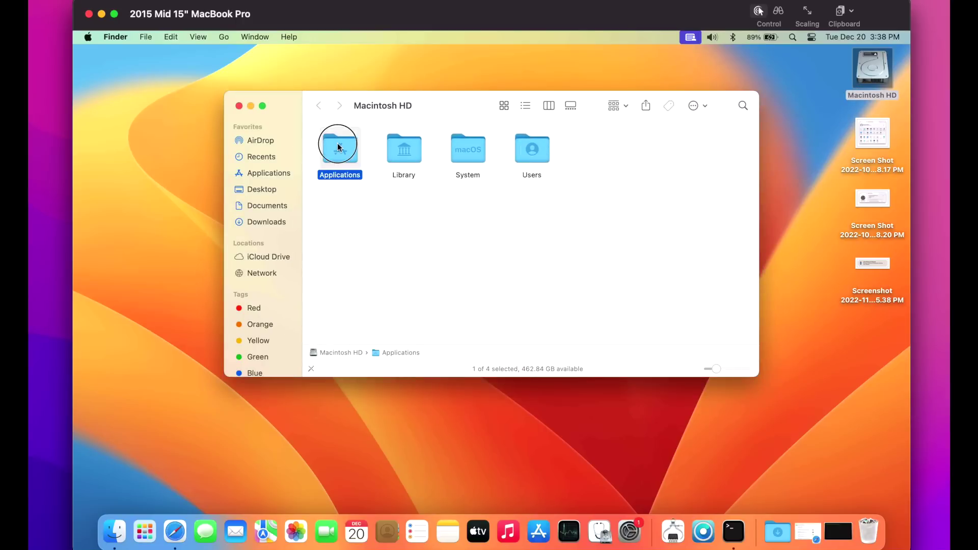
double_click(337, 146)
scroll(341, 204, down, 10)
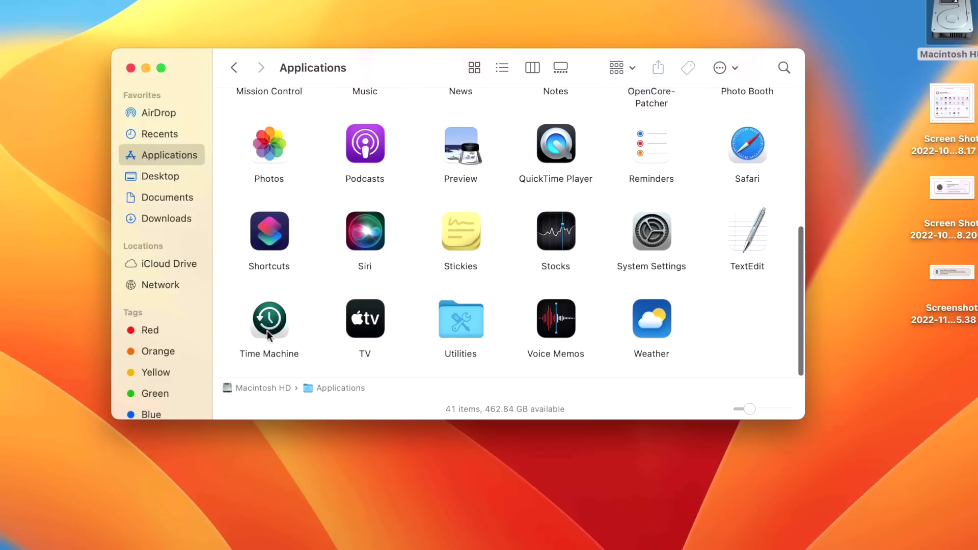
click(267, 331)
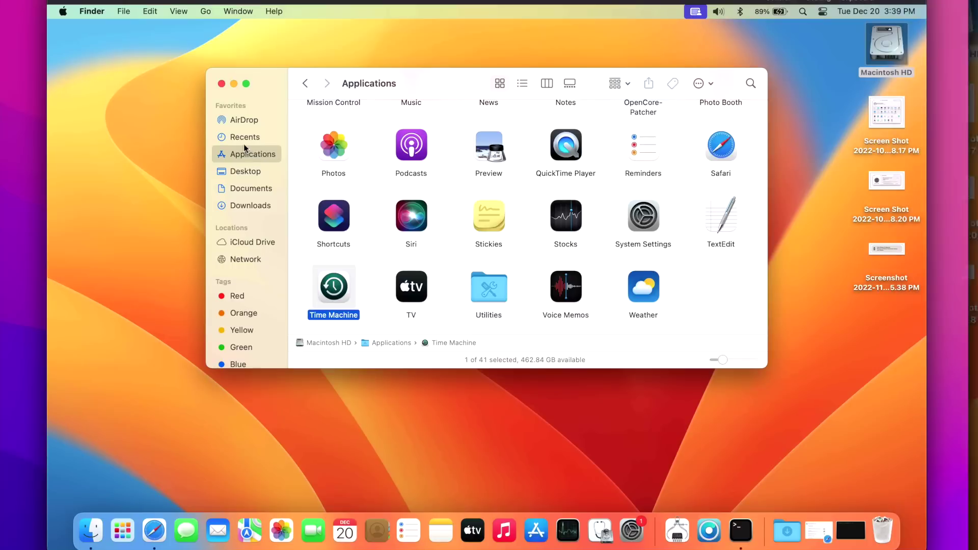
click(222, 84)
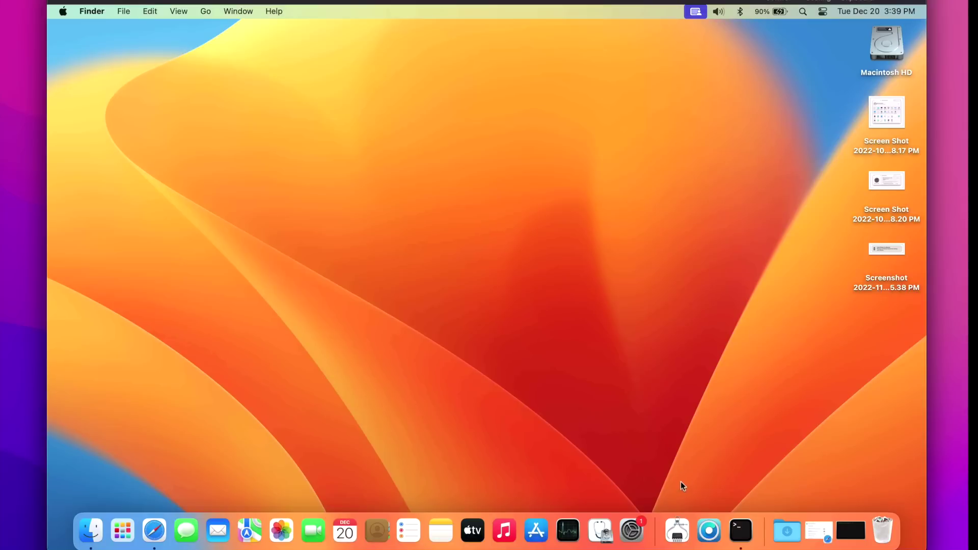
- Open General > Software Update in System Settings and view the macOS Ventura 13.1 update details
click(632, 532)
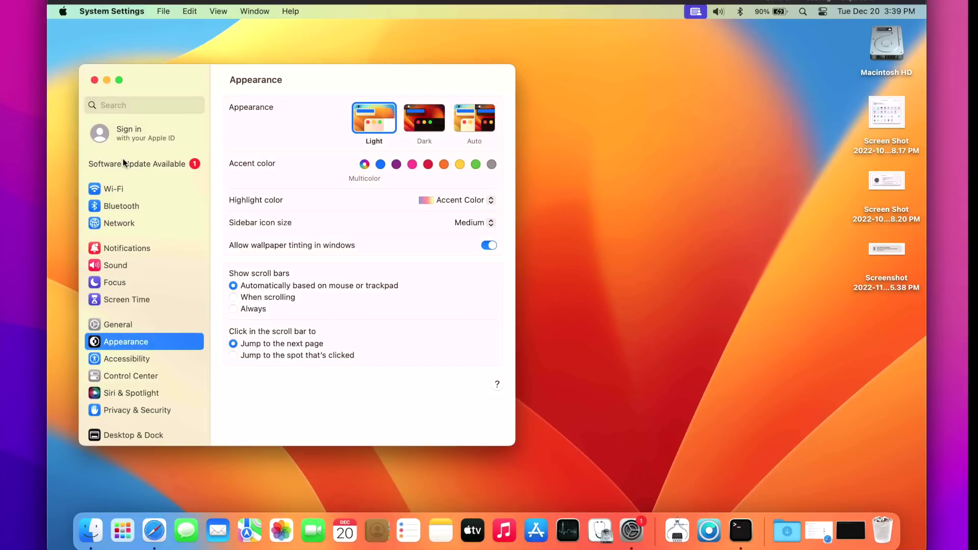
click(117, 323)
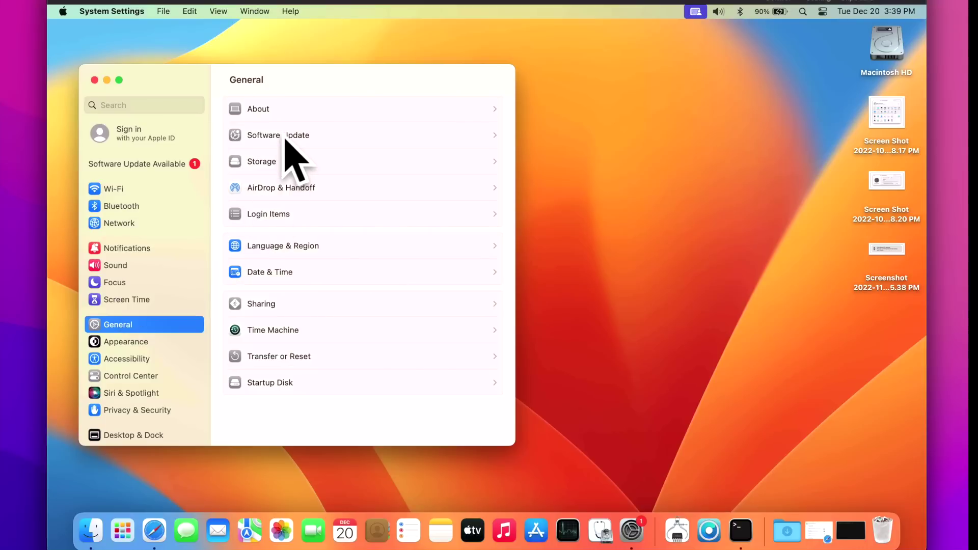
click(286, 137)
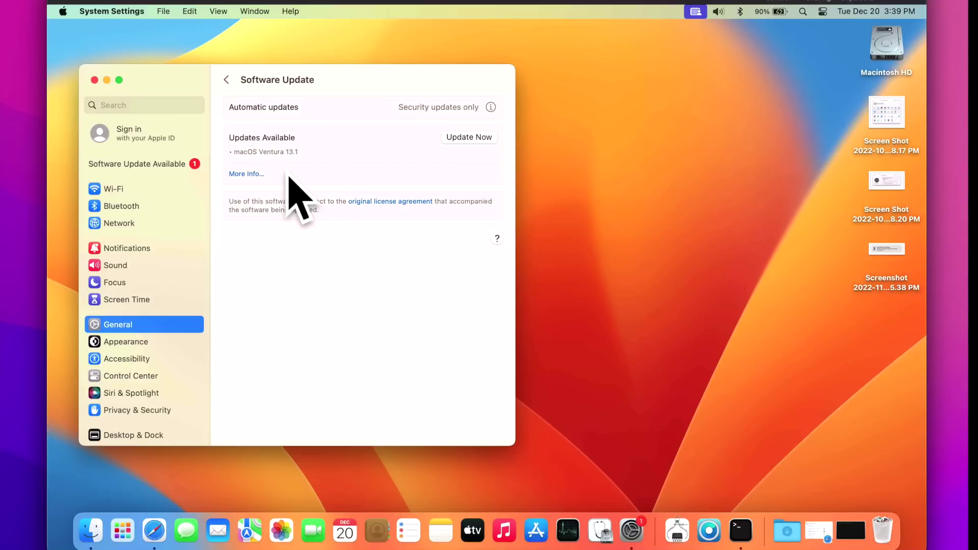
click(254, 174)
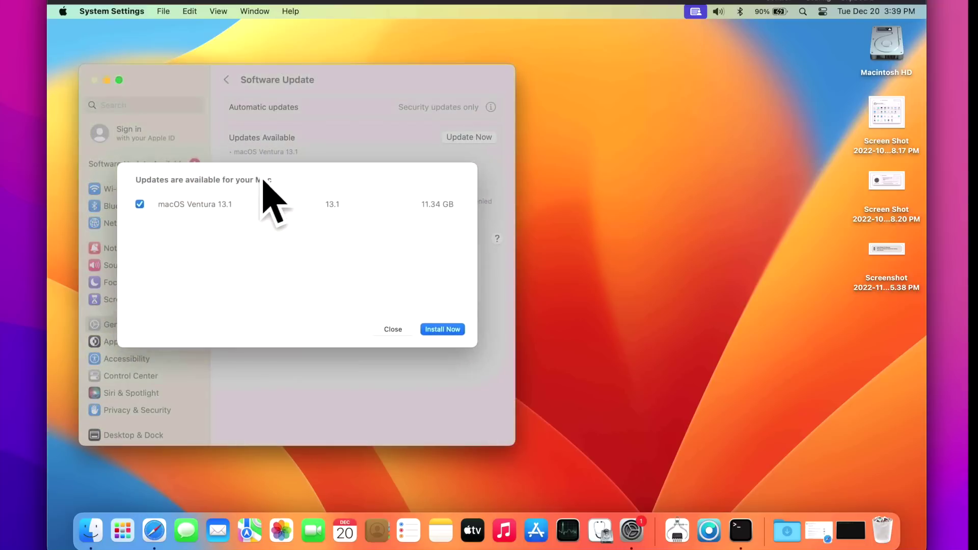
click(275, 204)
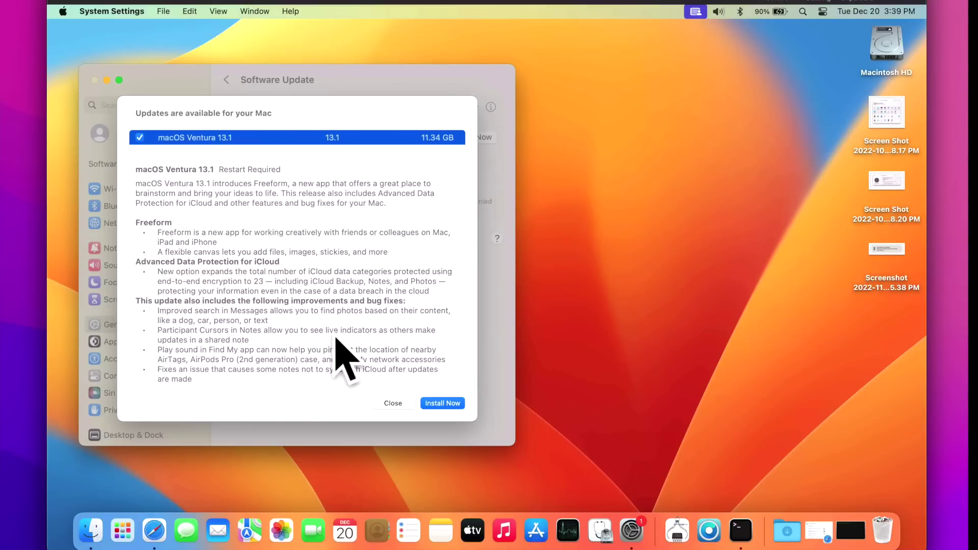
click(390, 403)
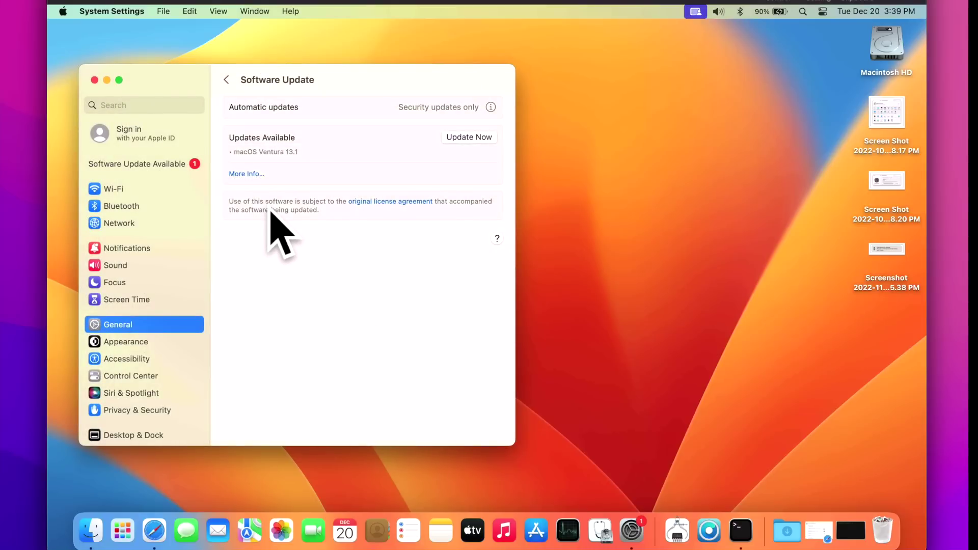
click(255, 175)
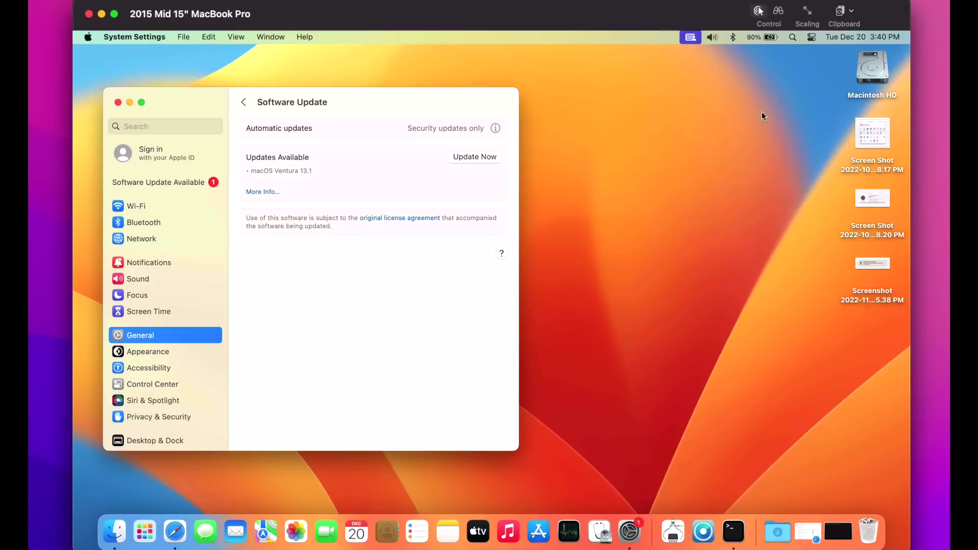
- Launch OpenCore-Patcher 0.5.0 from Applications and follow its update prompt to the 0.5.3 GitHub release
double_click(863, 90)
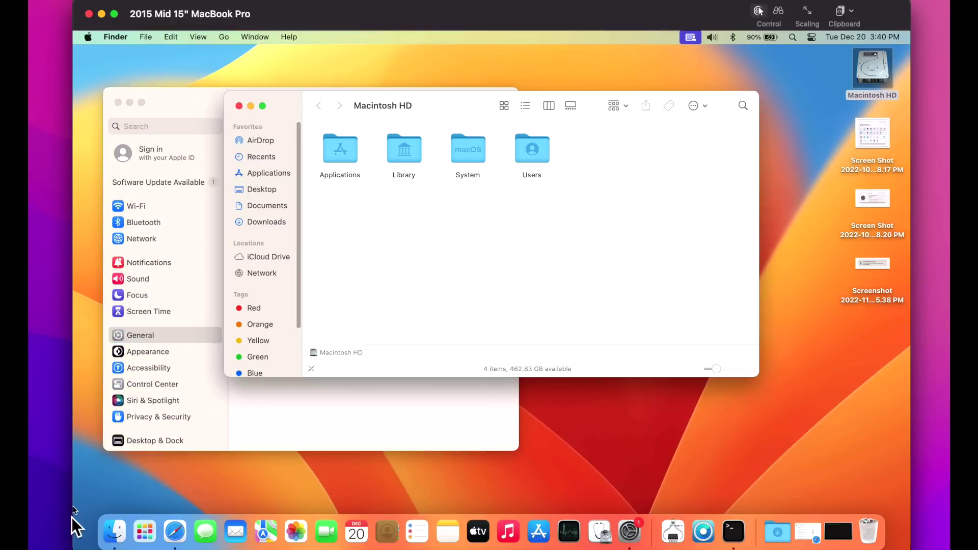
click(357, 152)
double_click(357, 152)
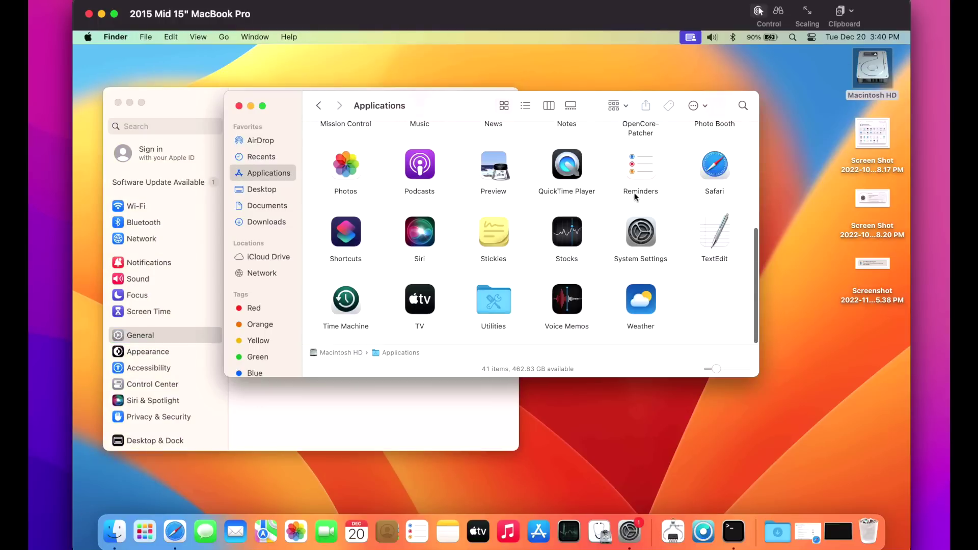
scroll(636, 196, up, 2)
click(641, 148)
double_click(640, 148)
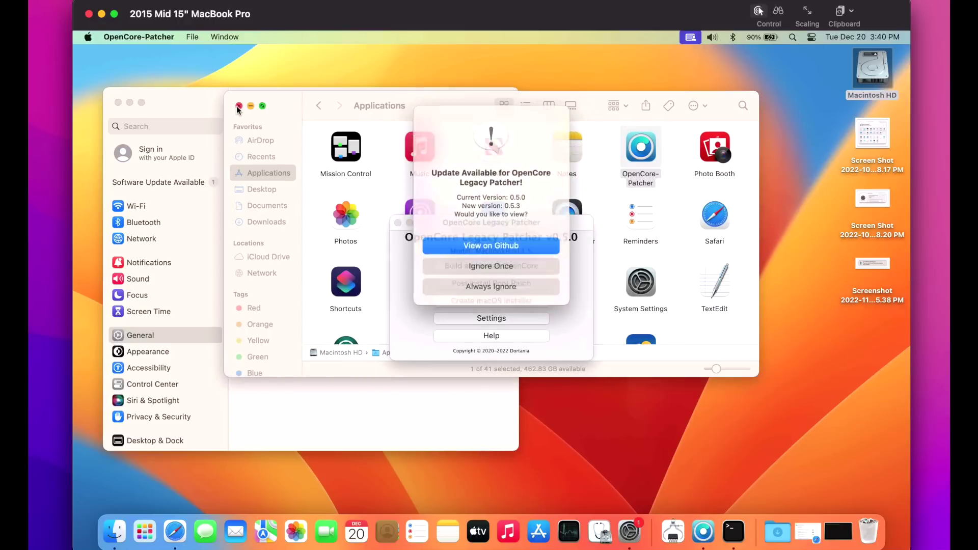
click(239, 106)
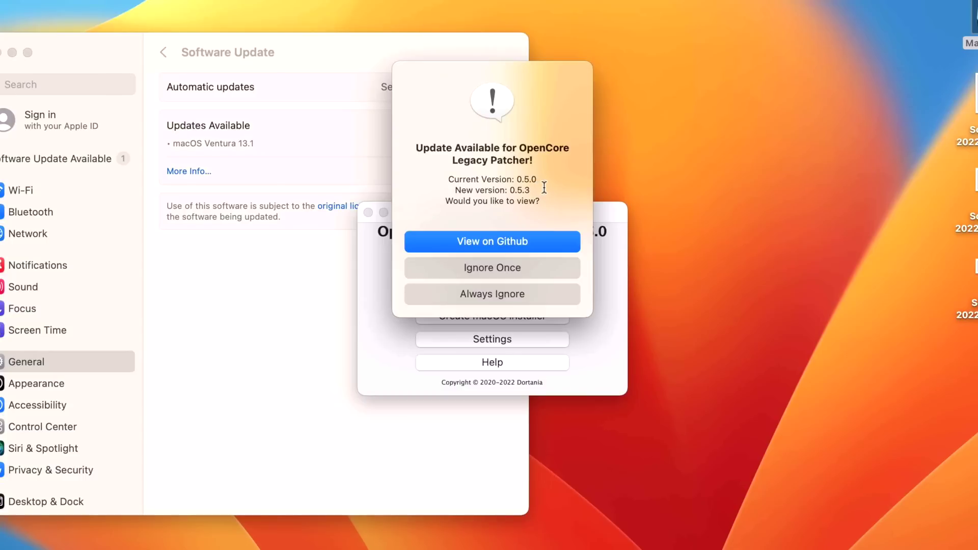
click(540, 237)
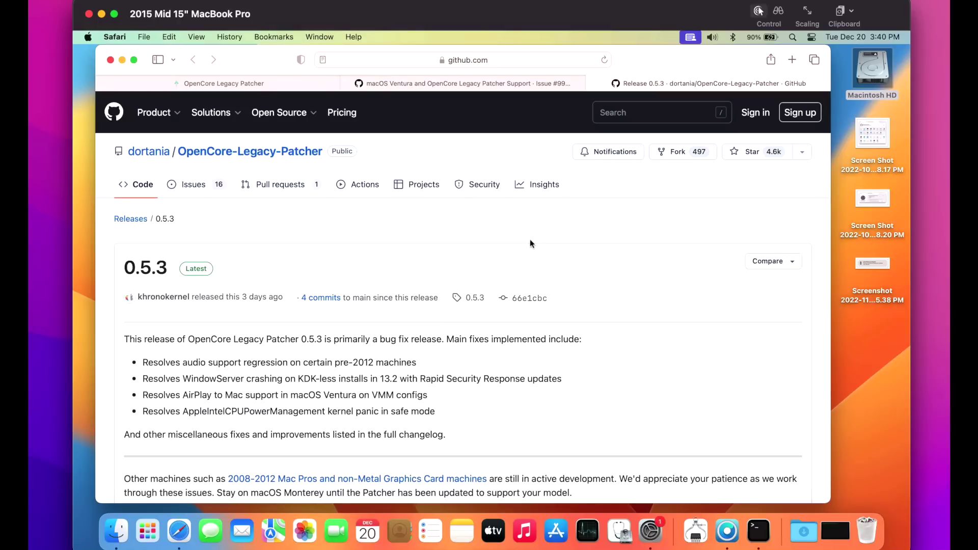
- Download OpenCore-Patcher-GUI.app.zip from the 0.5.3 release assets
scroll(530, 243, down, 15)
scroll(530, 245, down, 5)
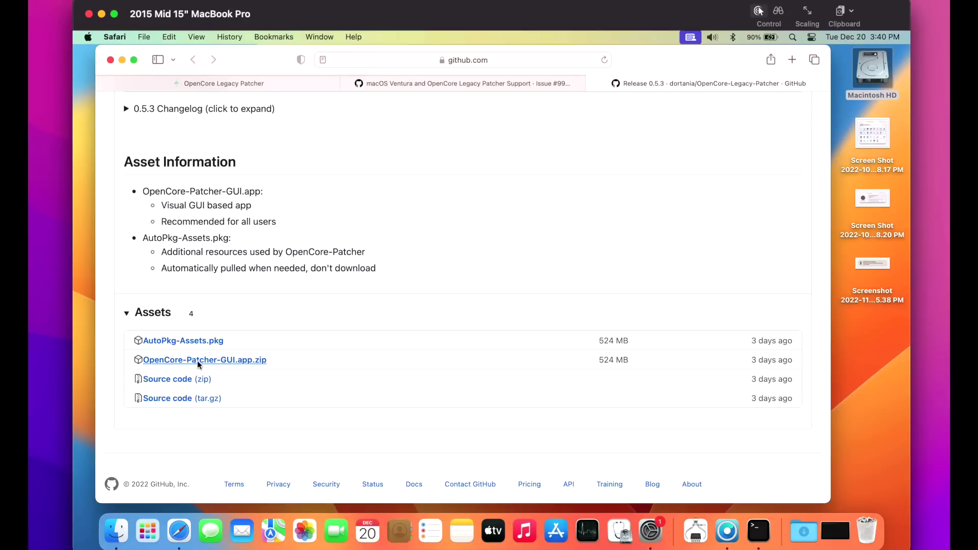
click(201, 360)
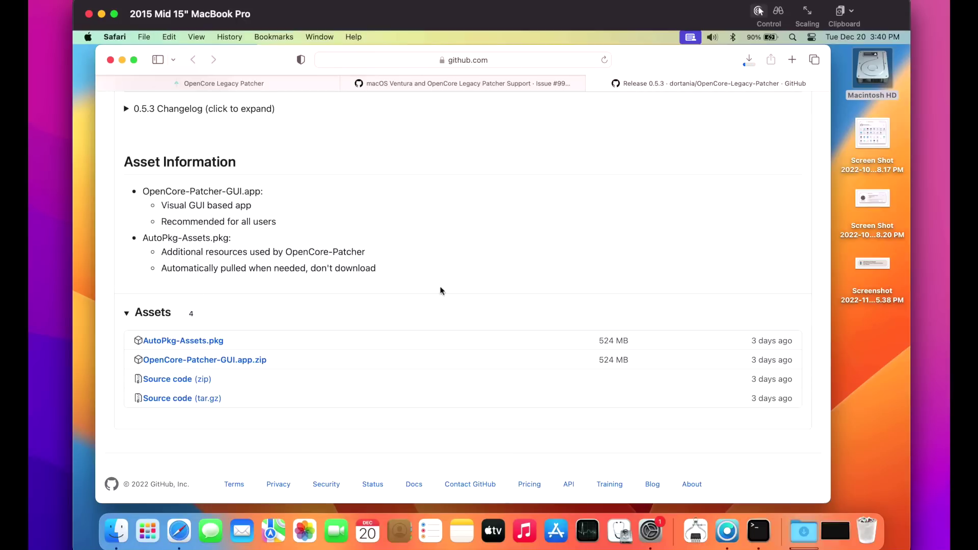
- Minimize and restore Safari, review the 0.5.3 notes, and go to the full Releases list
key(super+m)
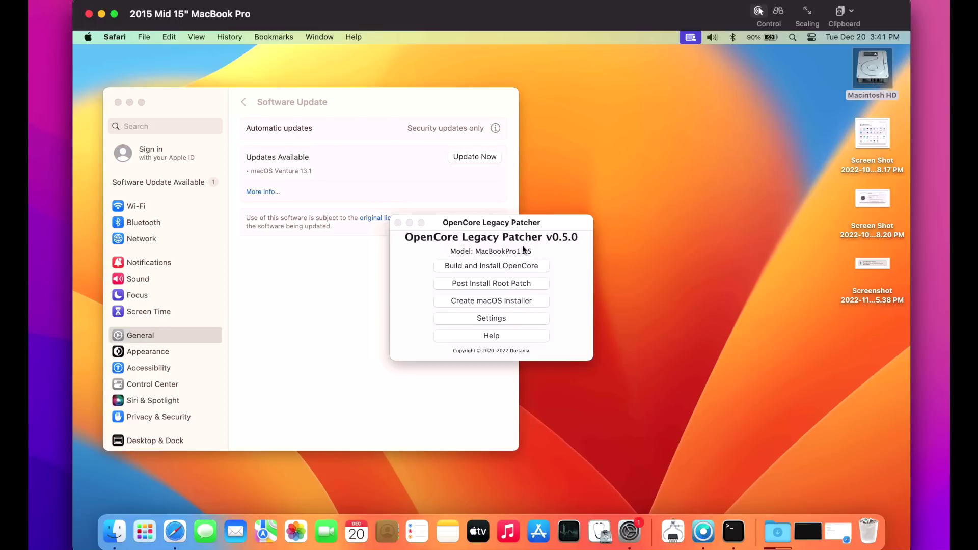
click(839, 531)
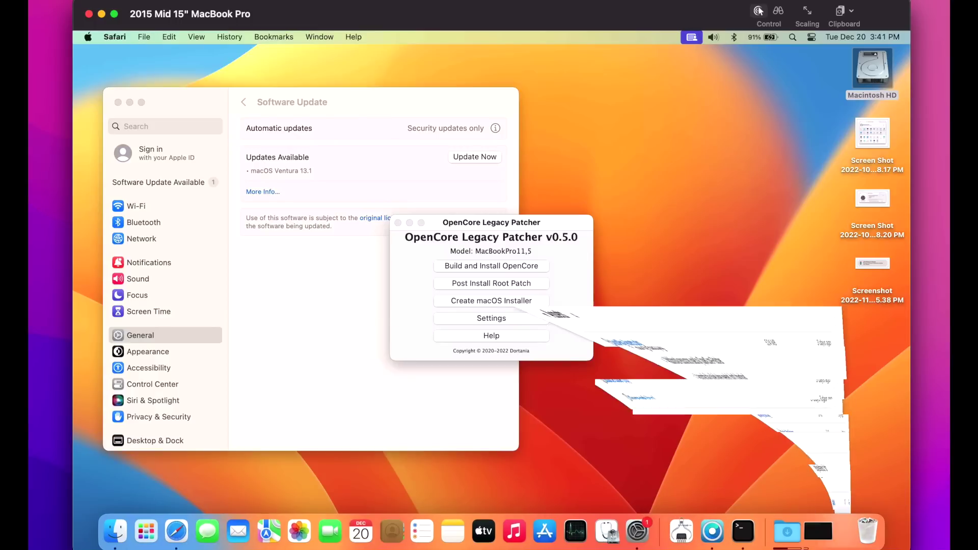
scroll(474, 332, up, 10)
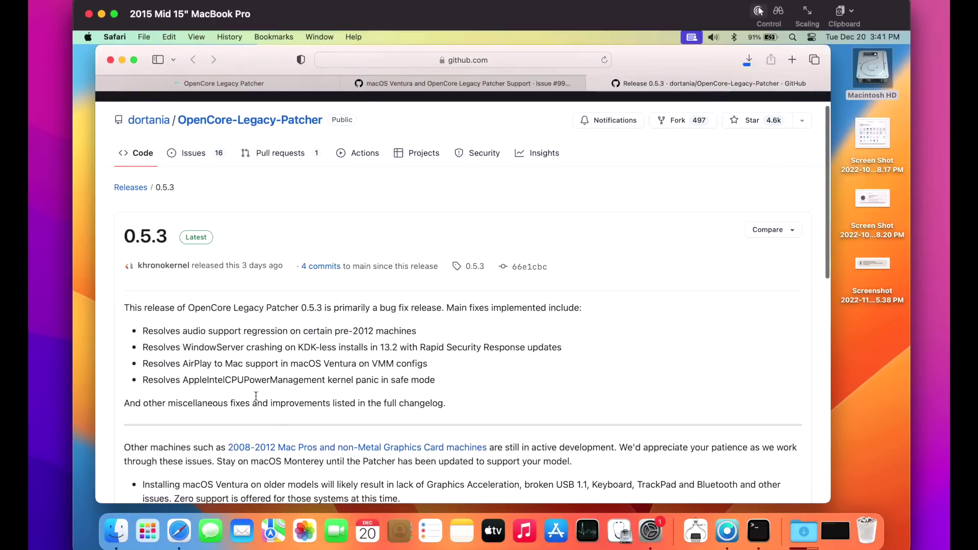
scroll(275, 393, down, 3)
scroll(295, 390, down, 1)
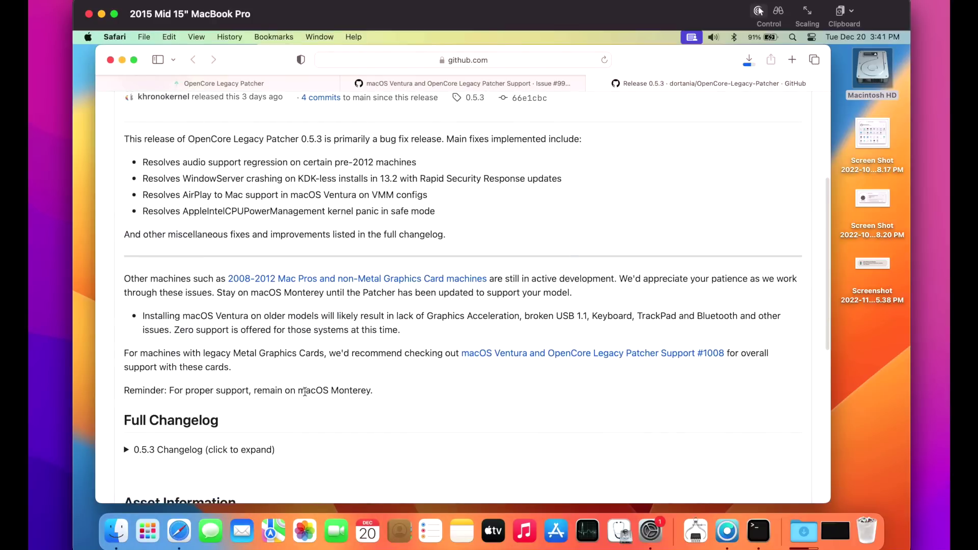
scroll(304, 392, up, 4)
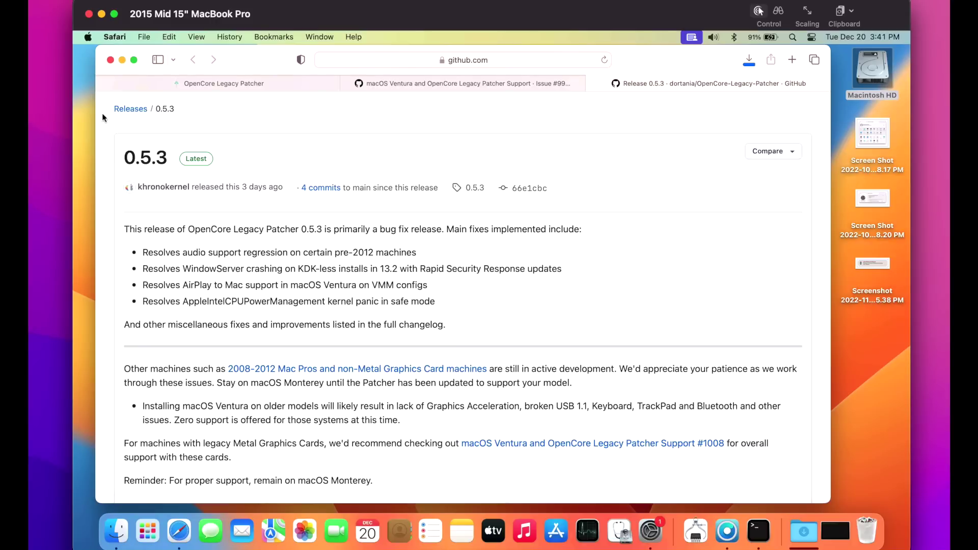
click(130, 110)
- Scroll through the 0.5.2 and 0.5.1 release notes and back up to 0.5.3
scroll(484, 370, down, 10)
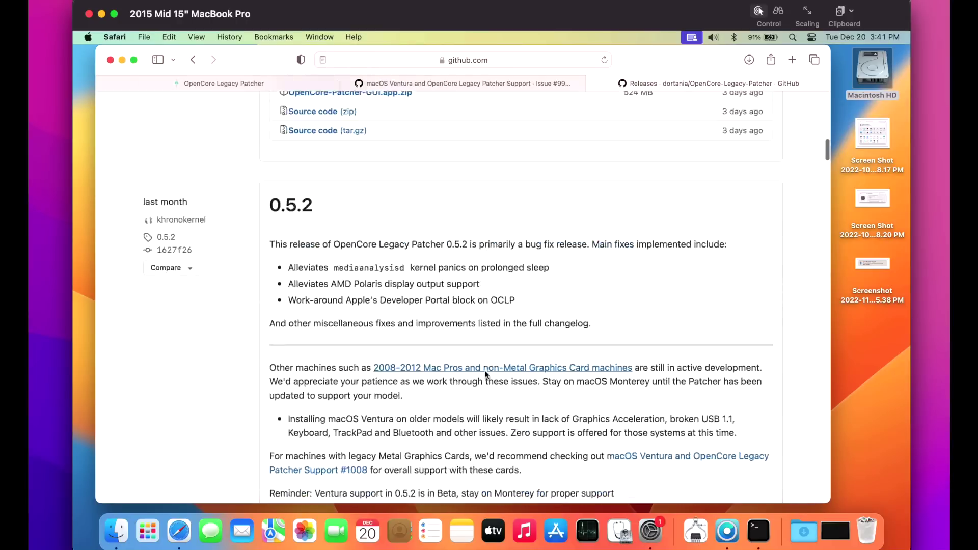
scroll(487, 377, down, 15)
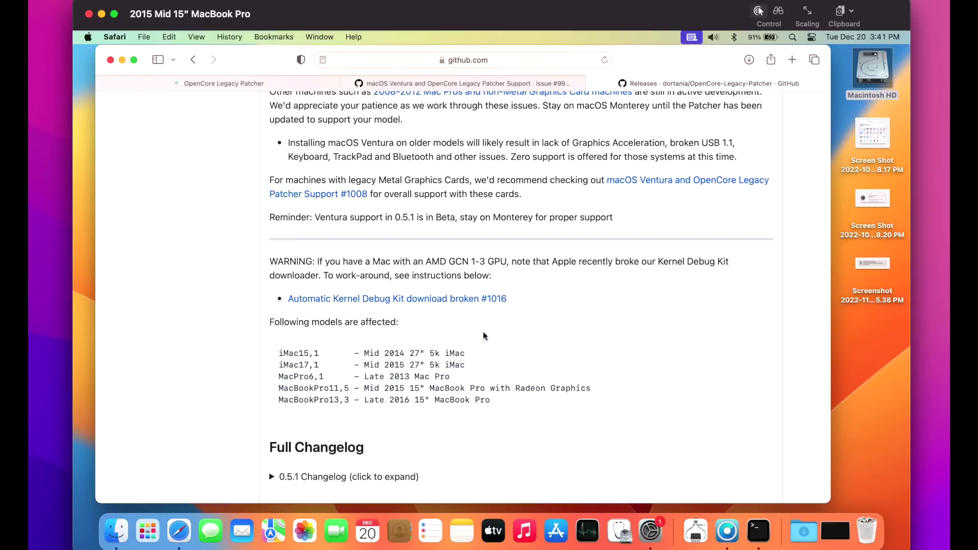
scroll(483, 333, up, 5)
scroll(485, 338, up, 15)
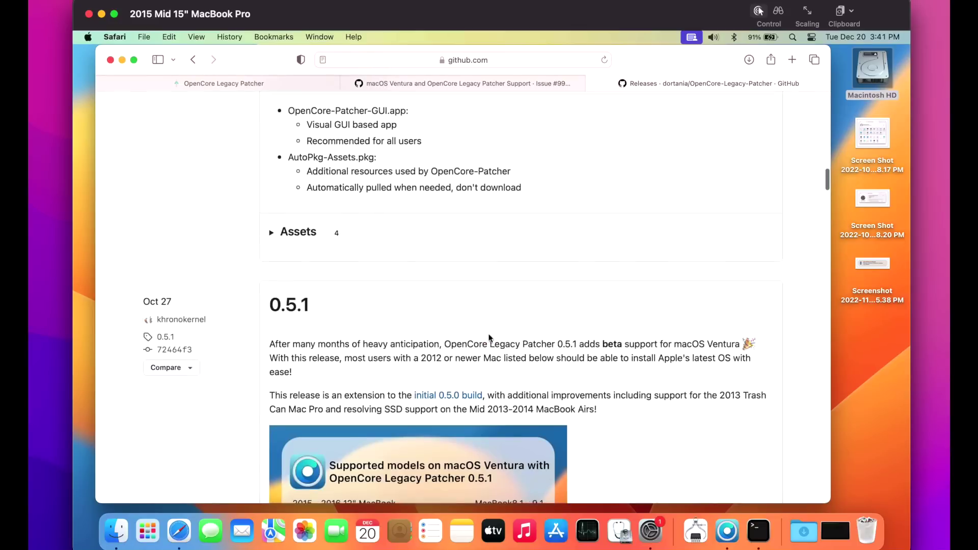
scroll(489, 339, up, 10)
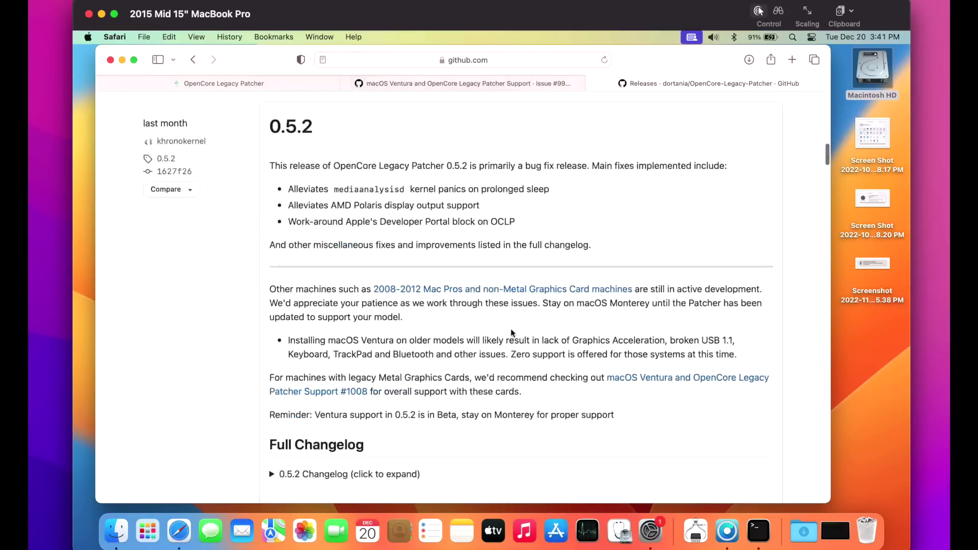
scroll(486, 402, down, 4)
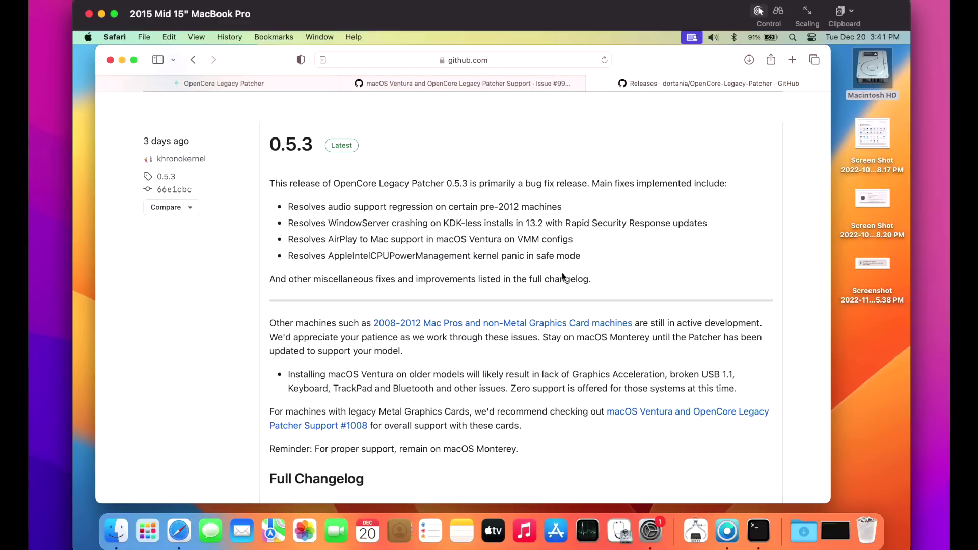
- Minimize Safari and bring the OpenCore Legacy Patcher v0.5.0 window forward
click(122, 60)
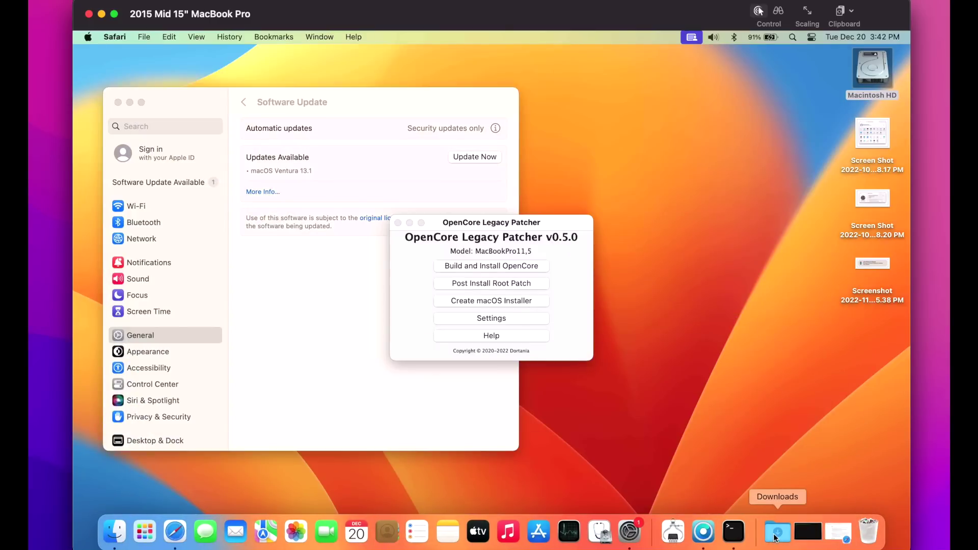
click(540, 224)
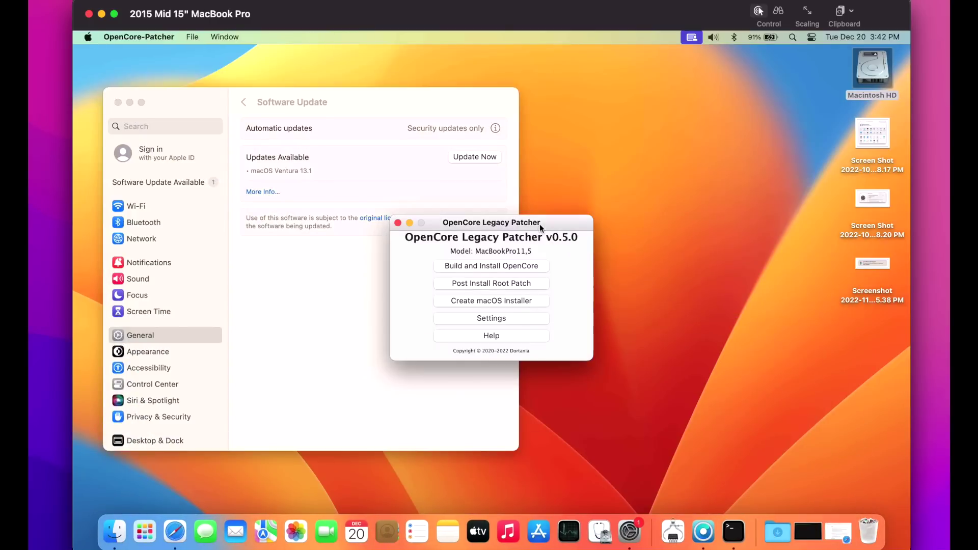
- Quit the old v0.5.0 patcher and replace OpenCore-Patcher in Applications with the downloaded copy
click(145, 37)
click(147, 118)
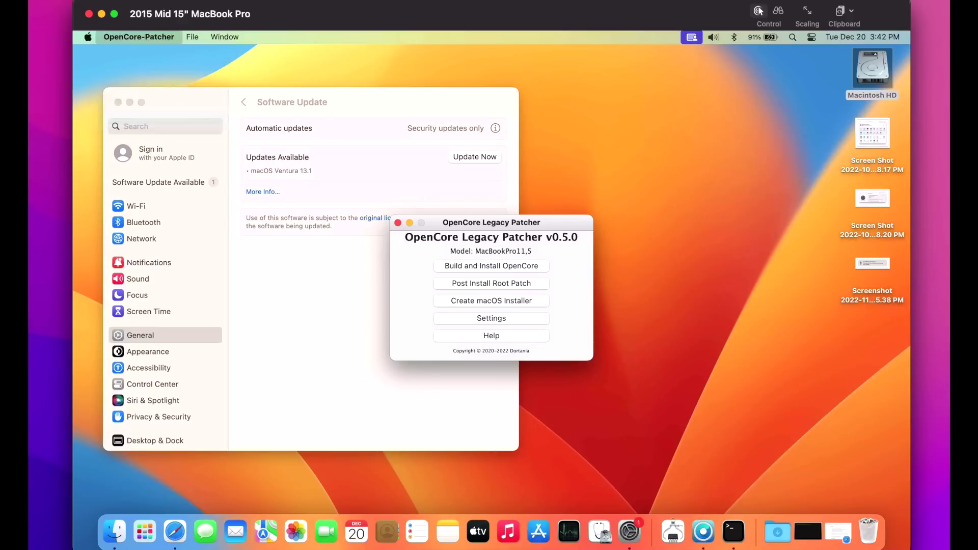
double_click(868, 72)
double_click(346, 153)
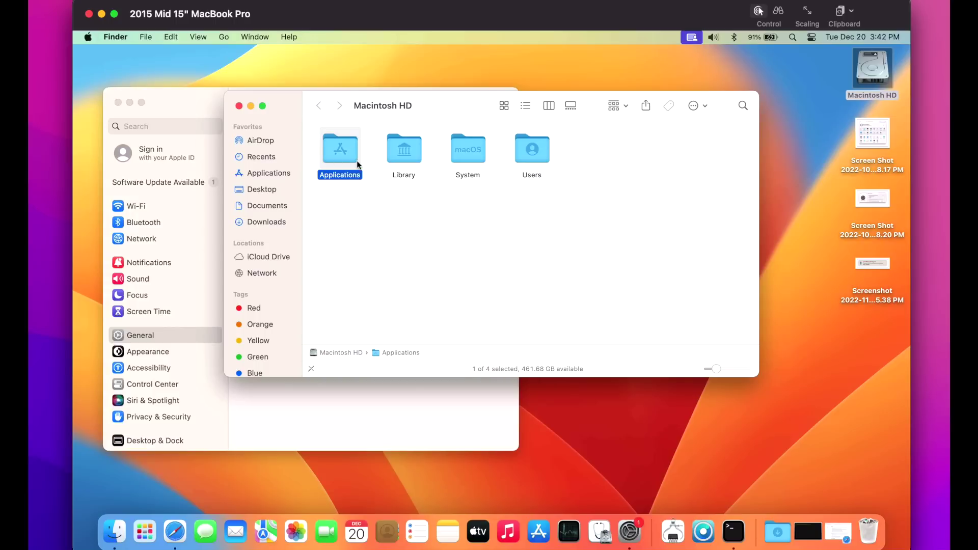
click(778, 531)
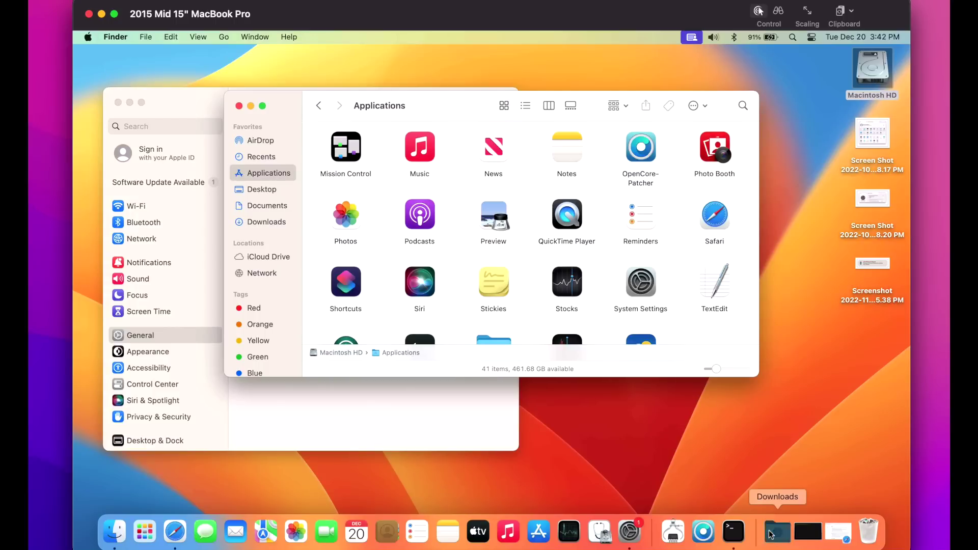
drag(783, 500, 265, 171)
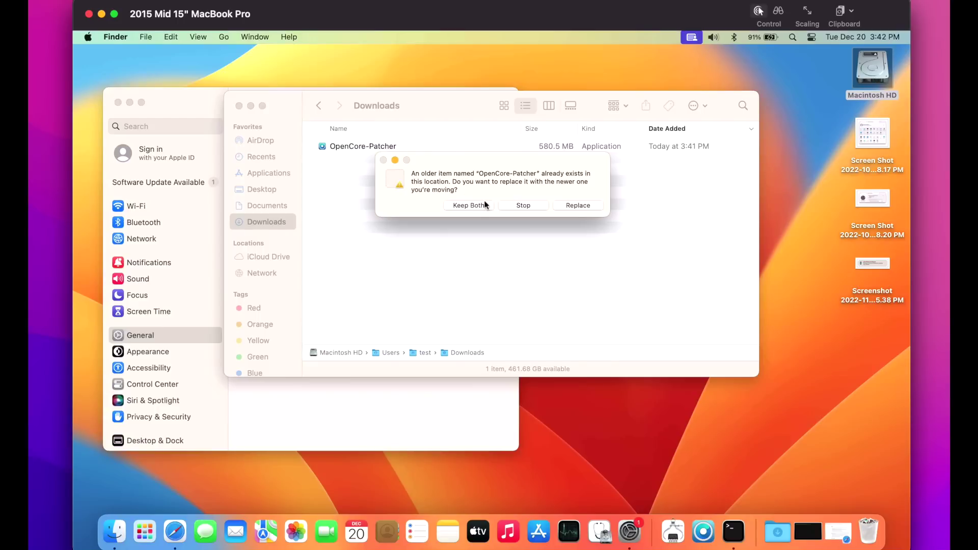
click(577, 204)
- Launch the new OpenCore-Patcher from Applications and close the folder window
click(269, 173)
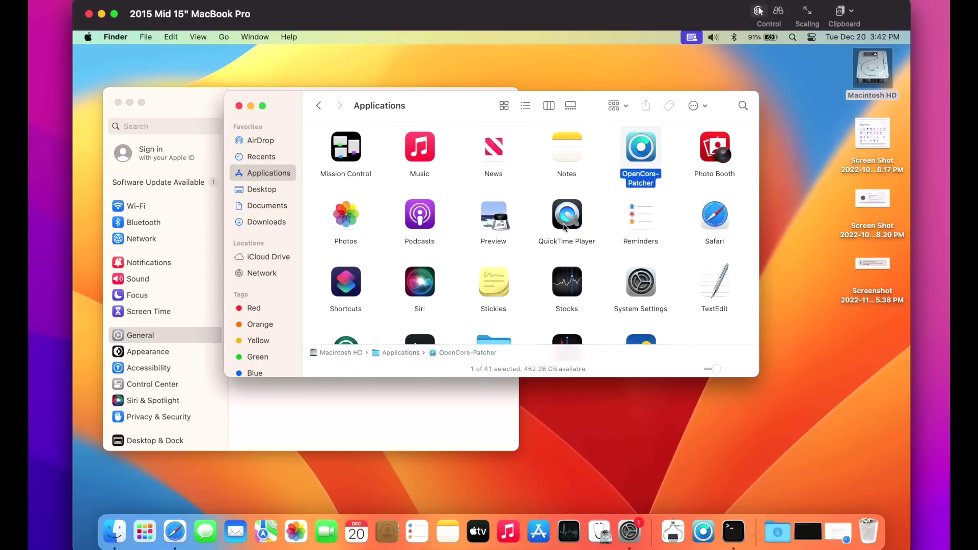
double_click(645, 159)
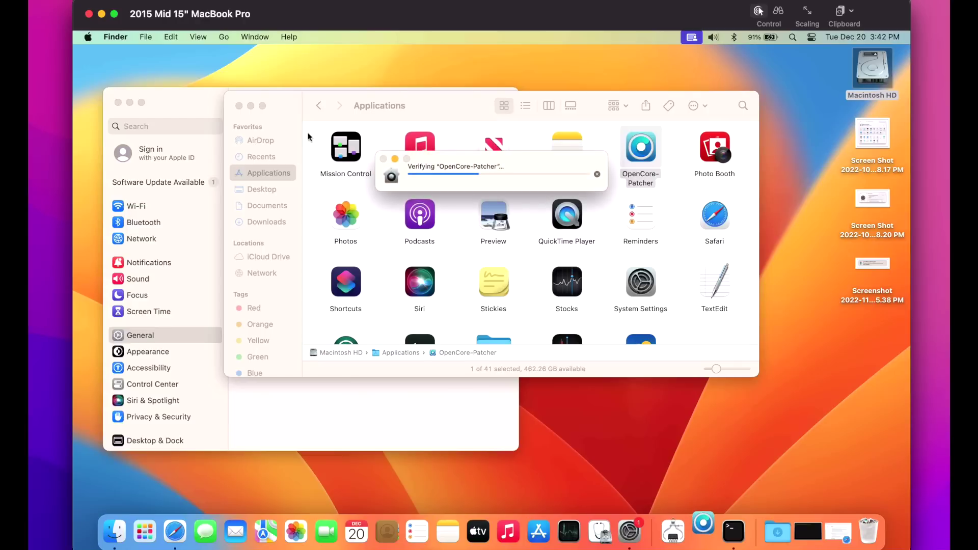
click(239, 105)
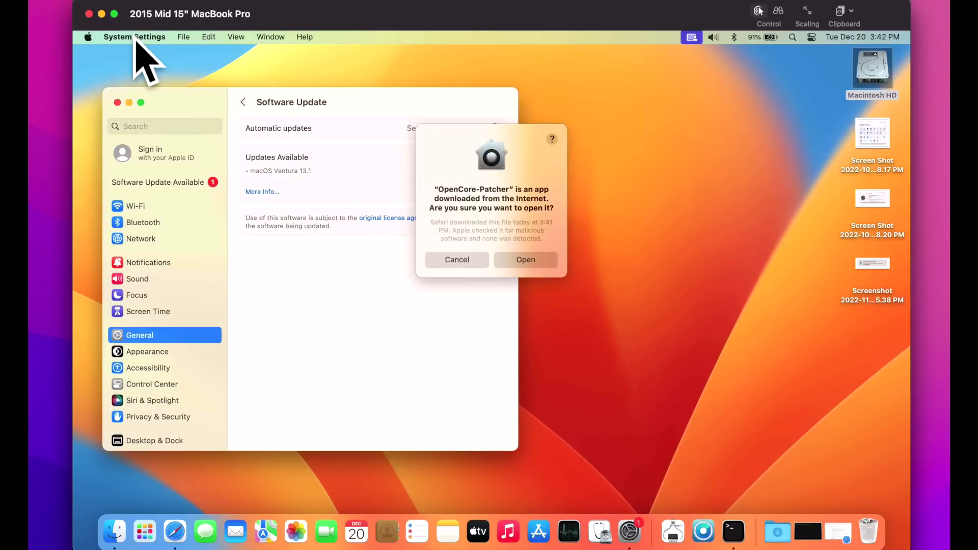
- Quit System Settings and let the downloaded OpenCore-Patcher open despite the Gatekeeper warning
click(135, 38)
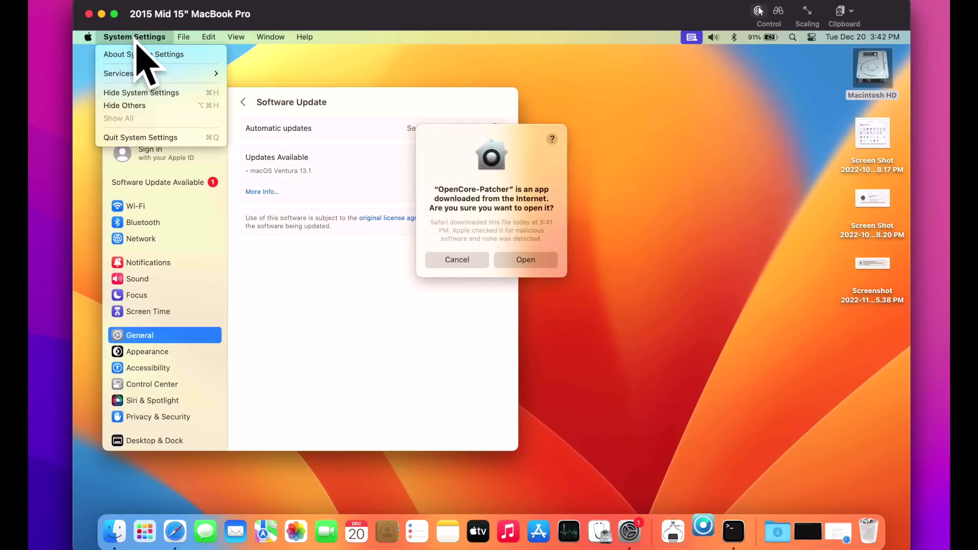
click(145, 137)
click(515, 261)
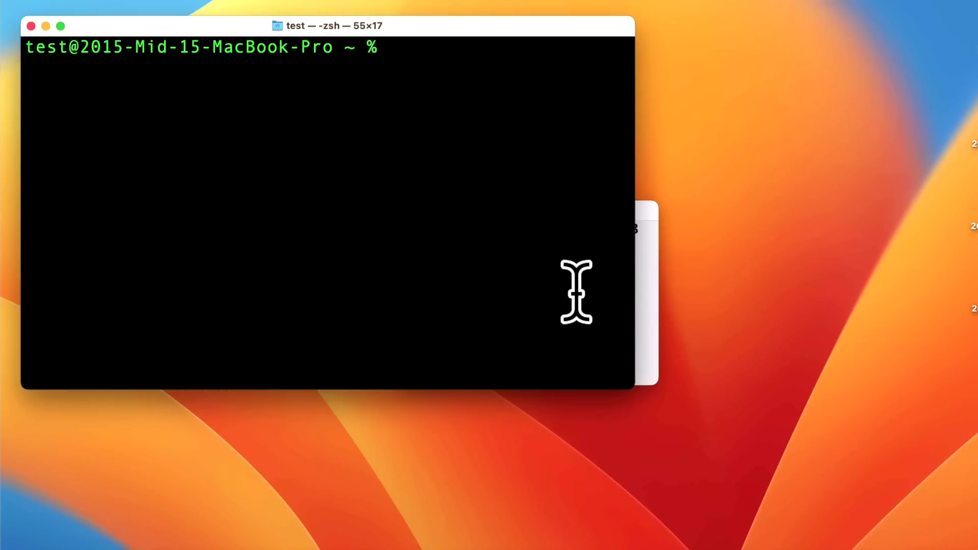
text(clear)
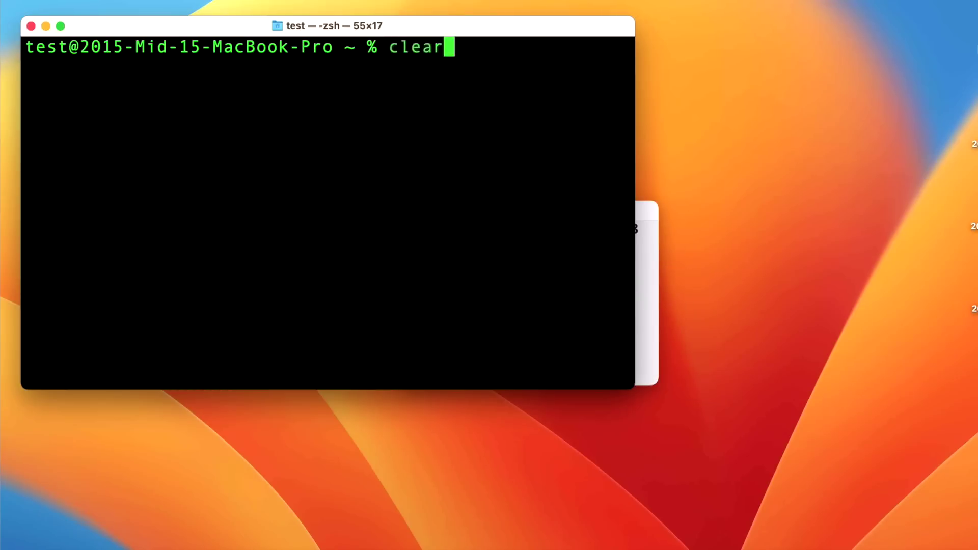
key(Return)
text(nvram 4D1FDA02-38C7-4A6A-9CC6-4BCCA8B30102:opencore-version)
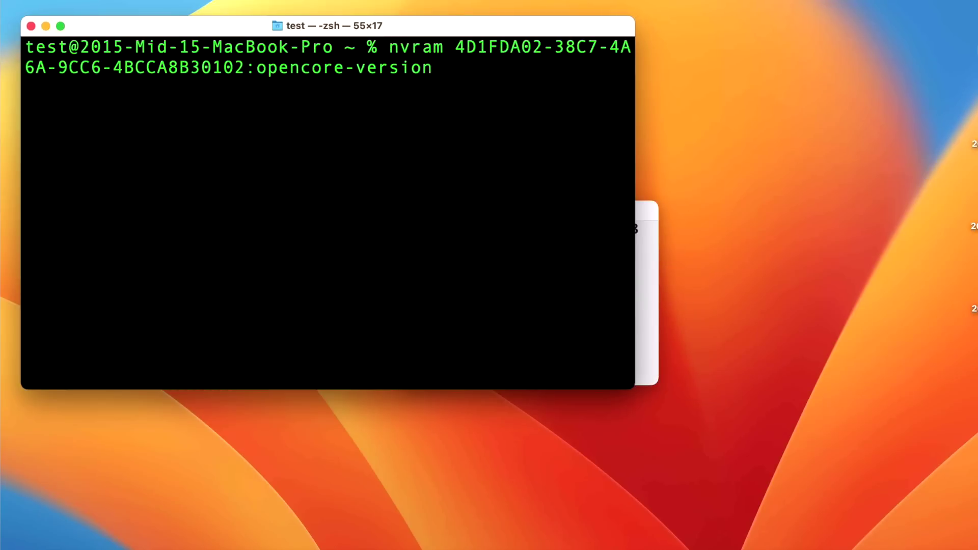
key(Return)
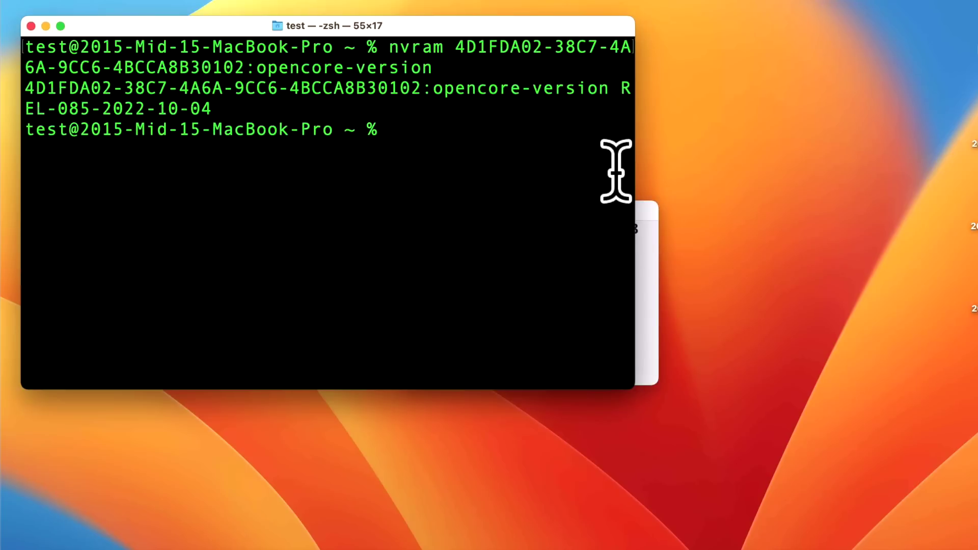
drag(635, 165, 910, 146)
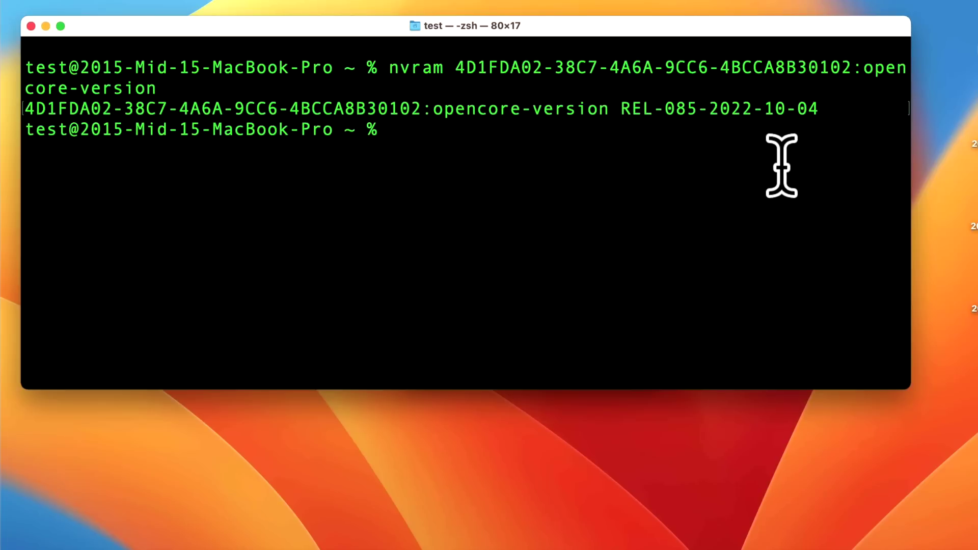
- Run sw_vers, highlight macOS 13.0 build 22A380, and move the Terminal window lower
text(sw_vers)
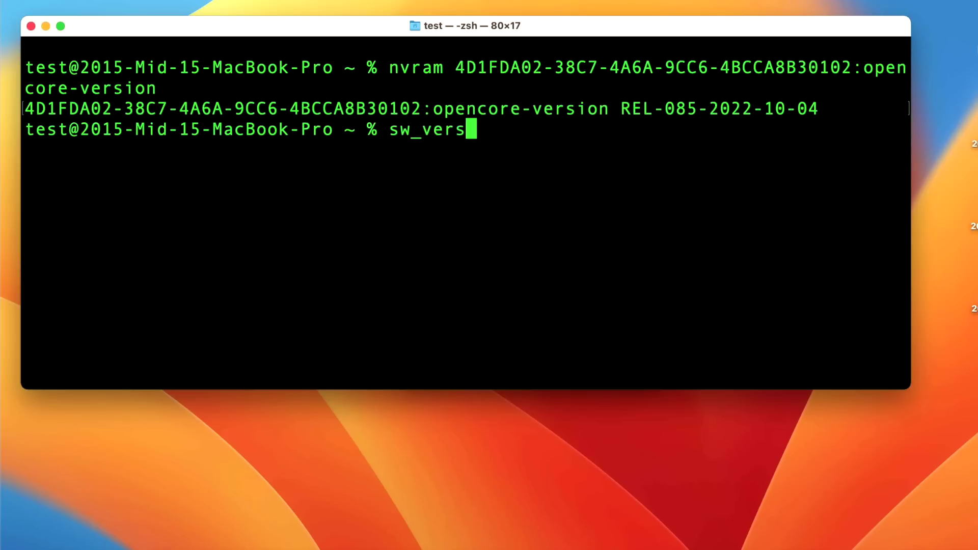
key(Return)
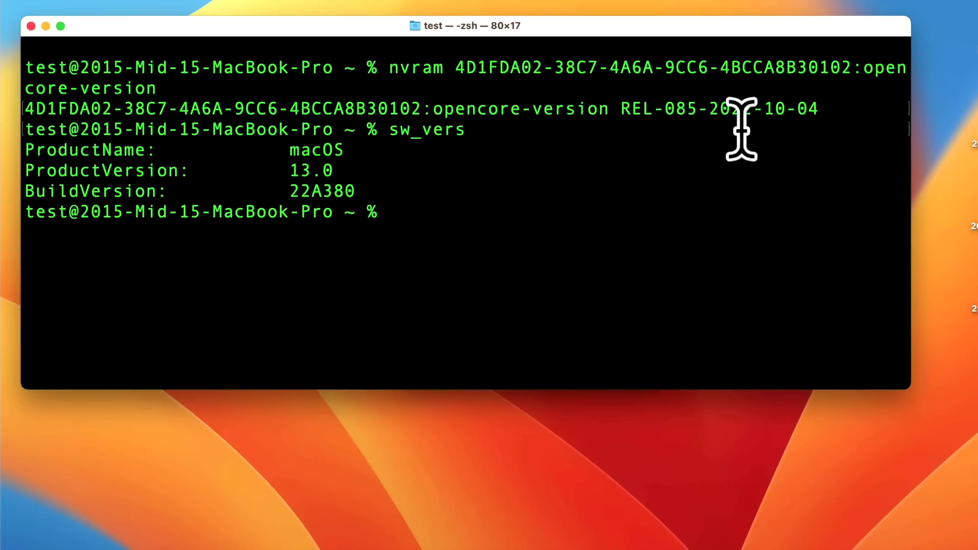
drag(360, 191, 261, 164)
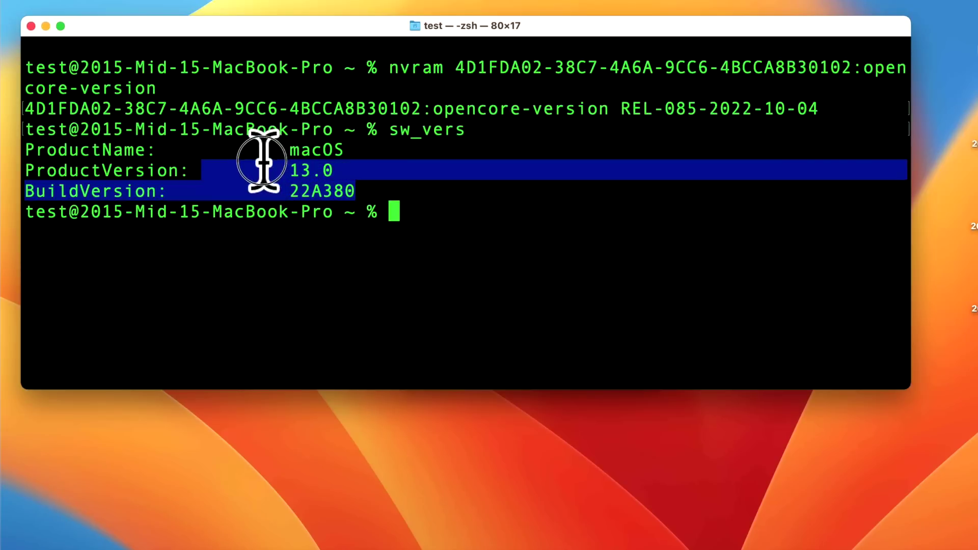
click(586, 367)
drag(637, 22, 670, 185)
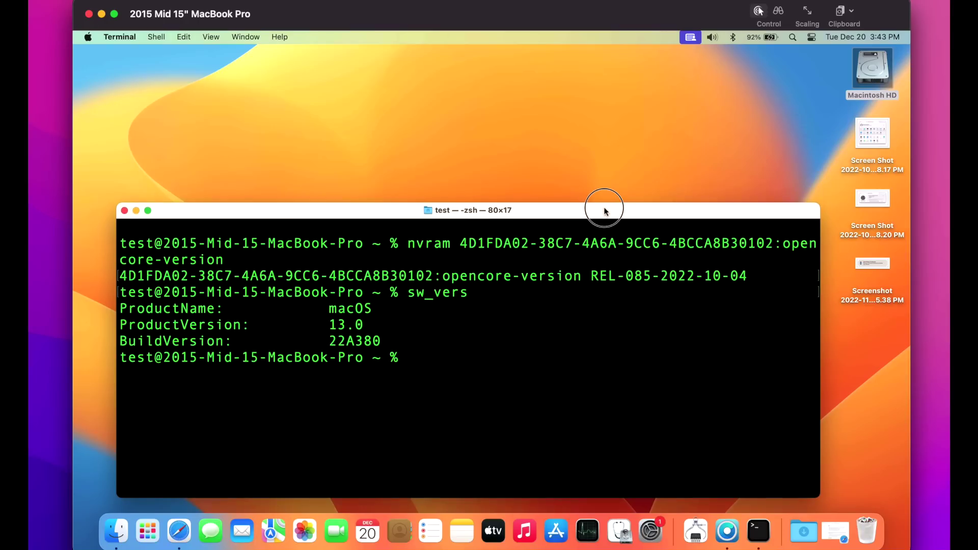
drag(603, 209, 606, 211)
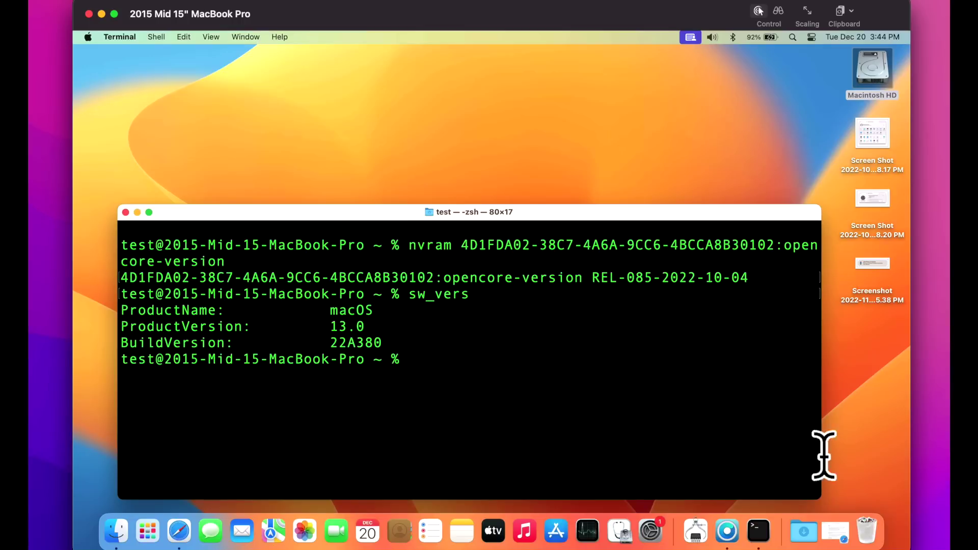
- Expand Safari's 0.5.3 changelog, highlight the OpenCorePkg 0.8.7 entry, and minimize Safari
click(841, 533)
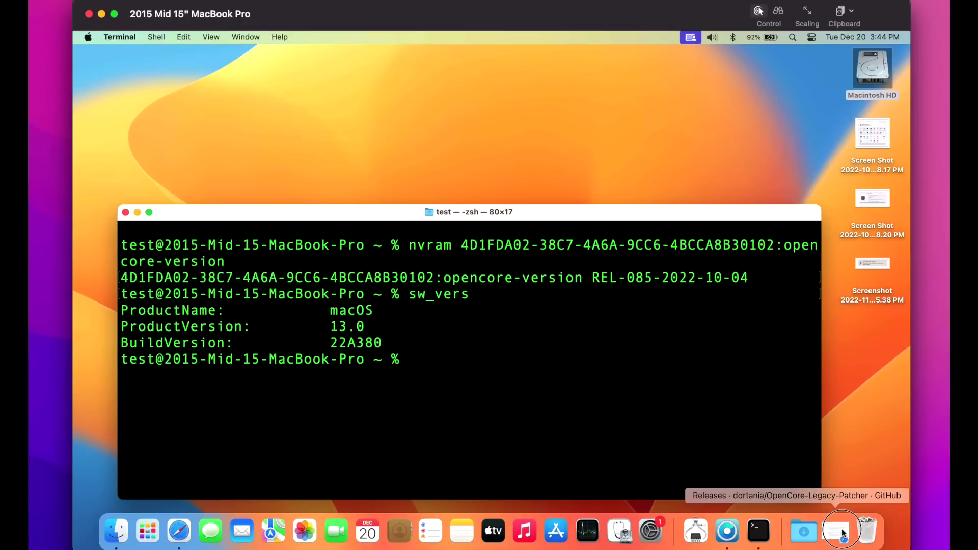
scroll(386, 278, down, 5)
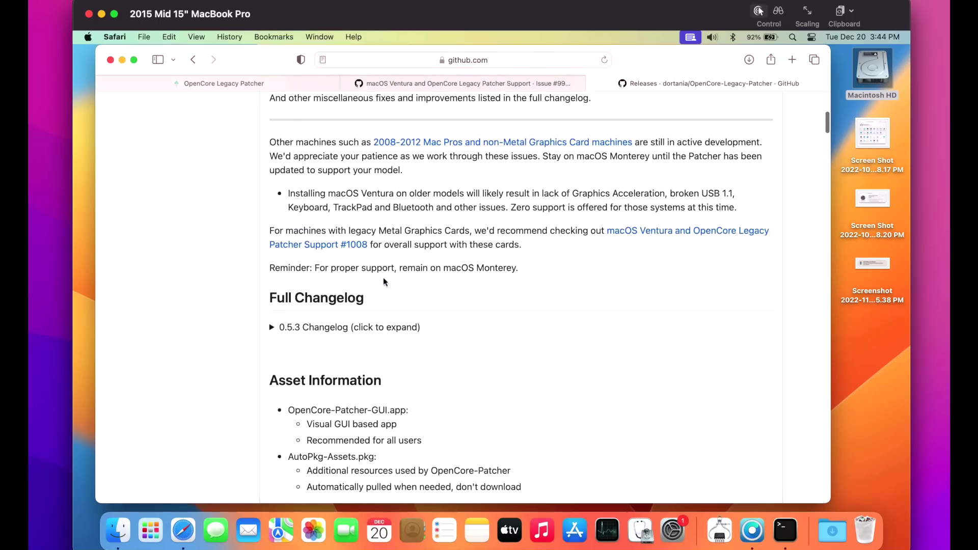
scroll(383, 277, down, 3)
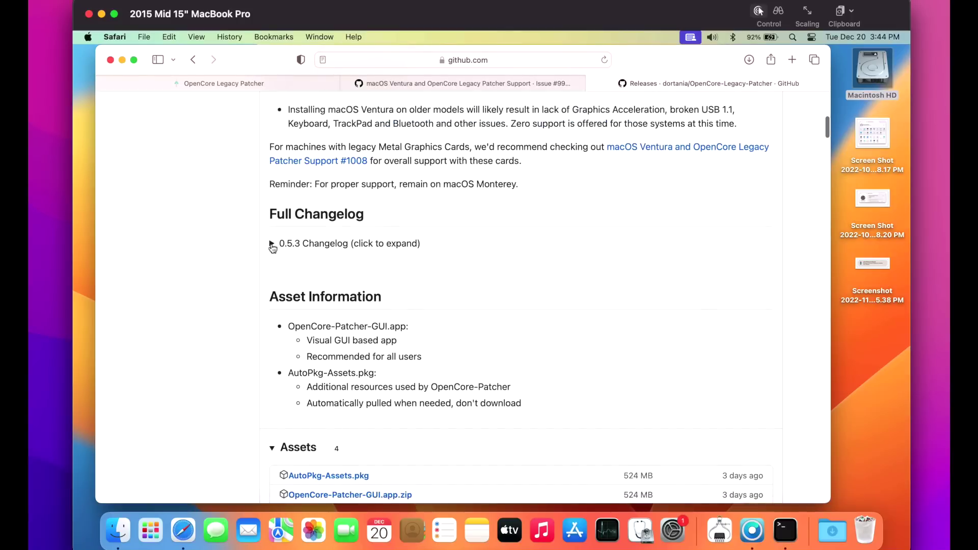
click(279, 250)
scroll(306, 252, down, 10)
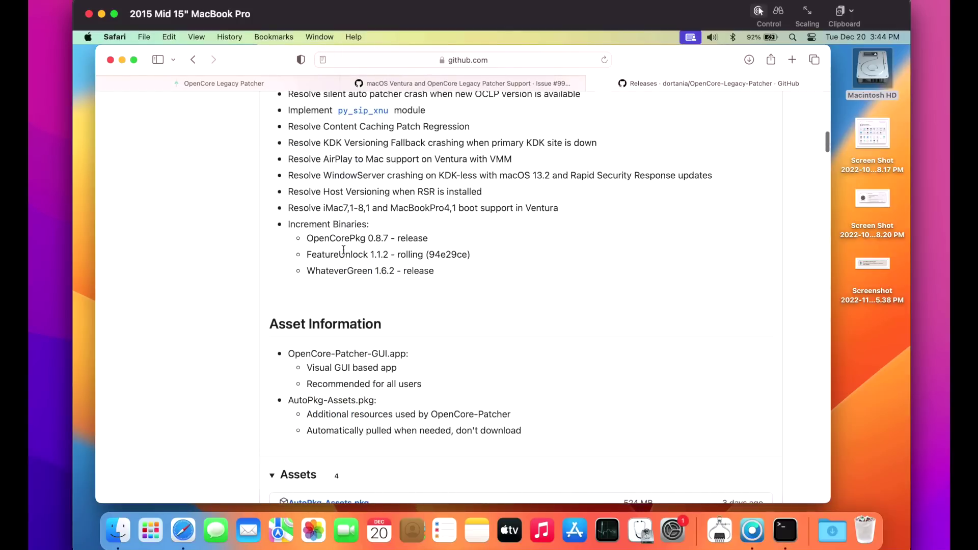
click(392, 236)
drag(393, 236, 288, 243)
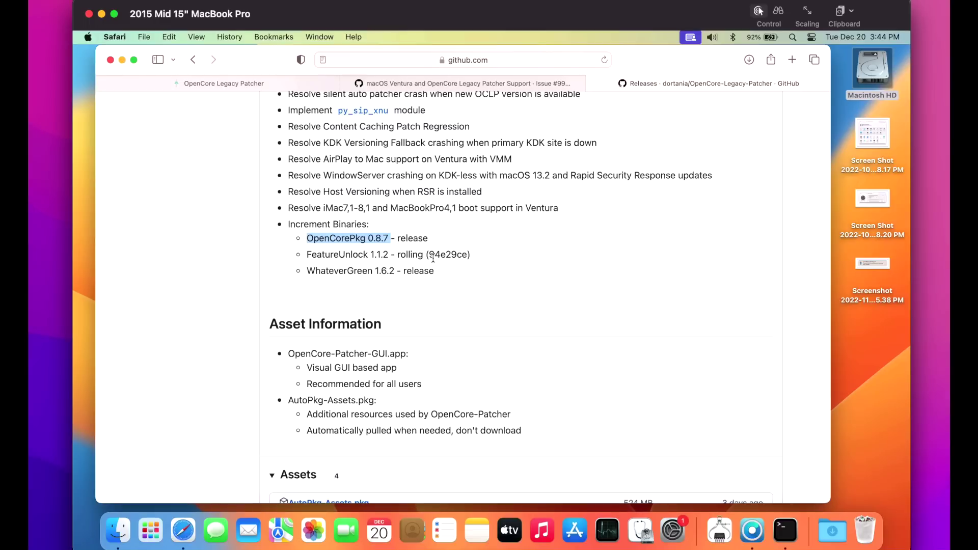
click(121, 60)
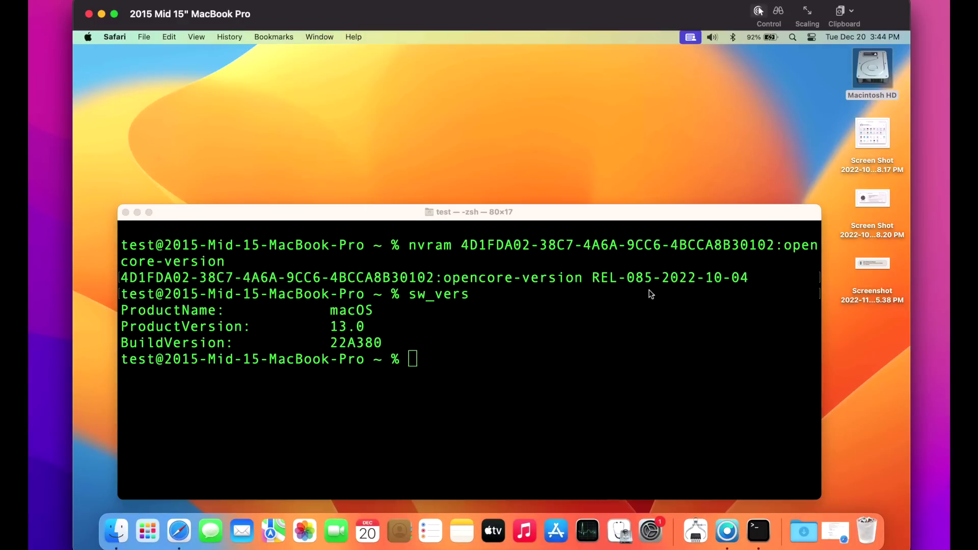
- Minimize Terminal, uncheck Show Boot Picker in the patcher's Settings, and return to the main menu
click(137, 212)
drag(512, 223, 523, 190)
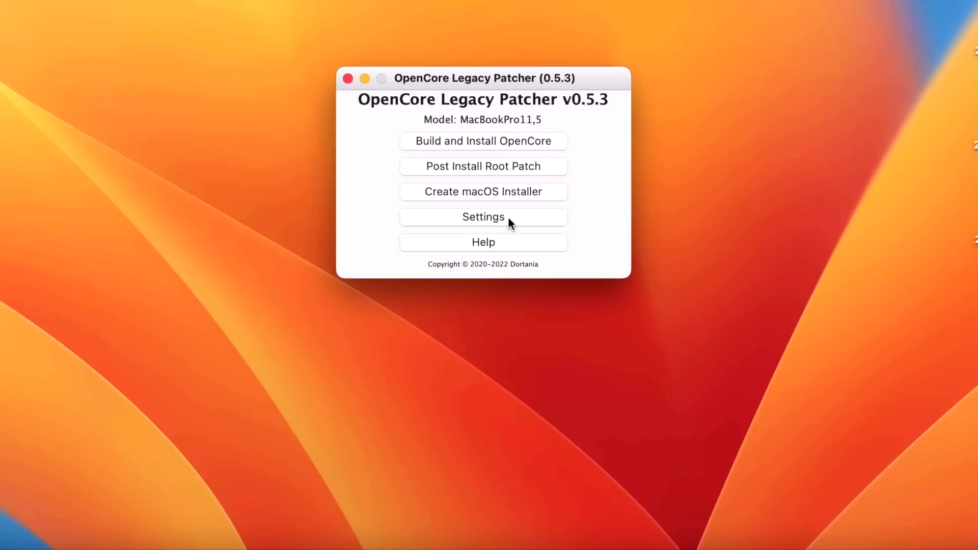
click(518, 284)
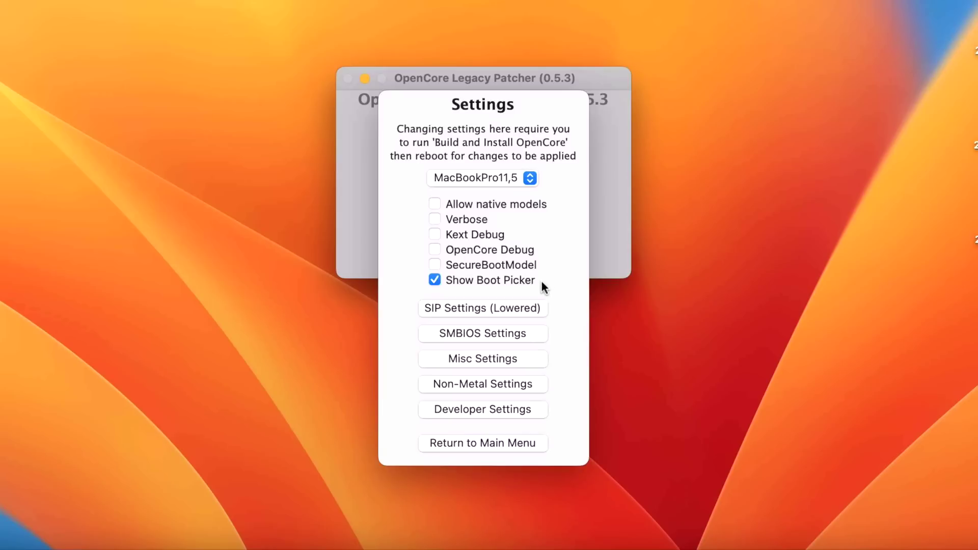
mouse_move(528, 287)
click(500, 280)
click(472, 443)
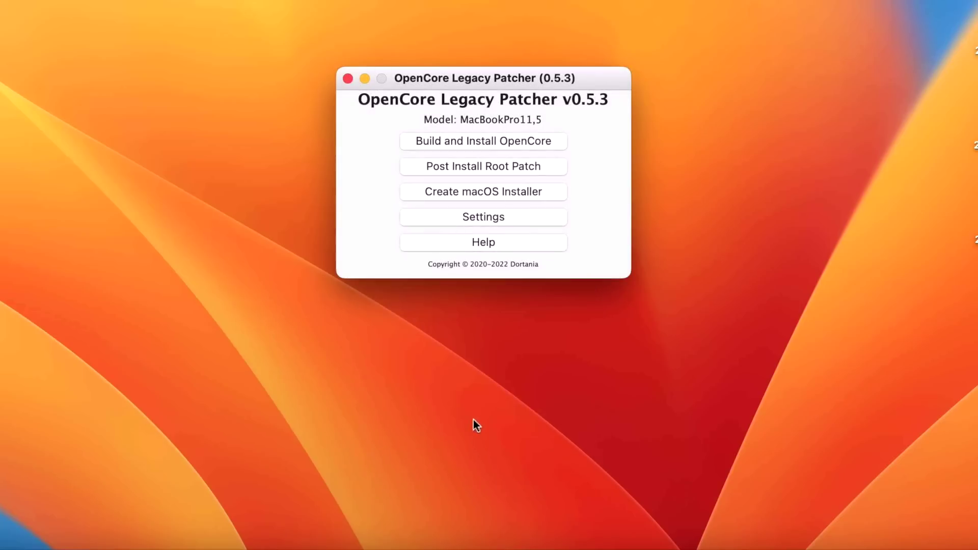
- Build OpenCore and install it to the disk0s1 EFI partition with the admin password, skipping the reboot
click(494, 141)
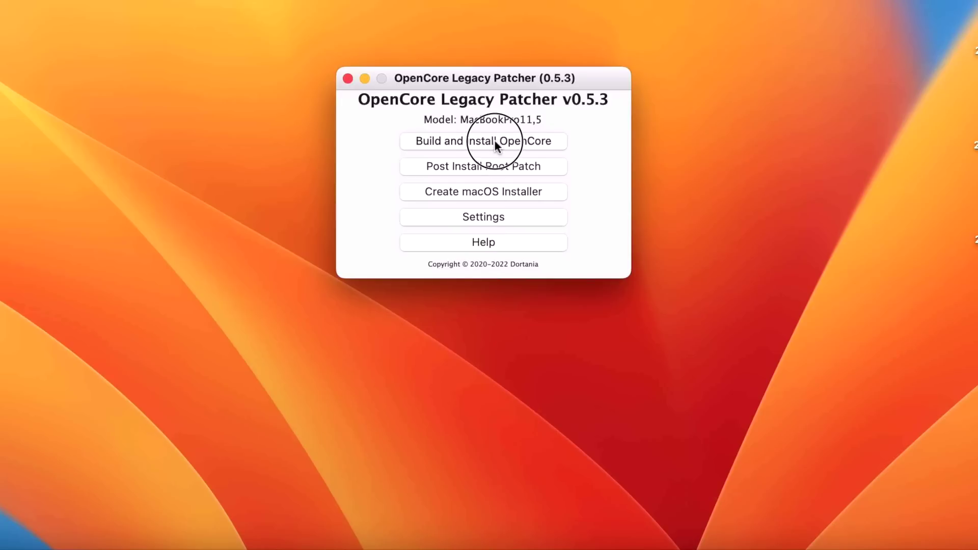
click(494, 143)
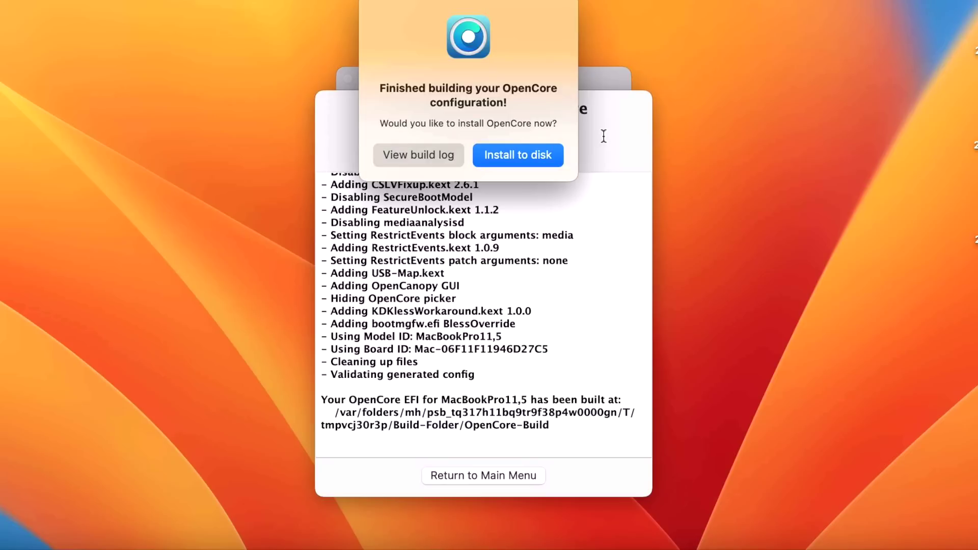
click(558, 155)
click(445, 176)
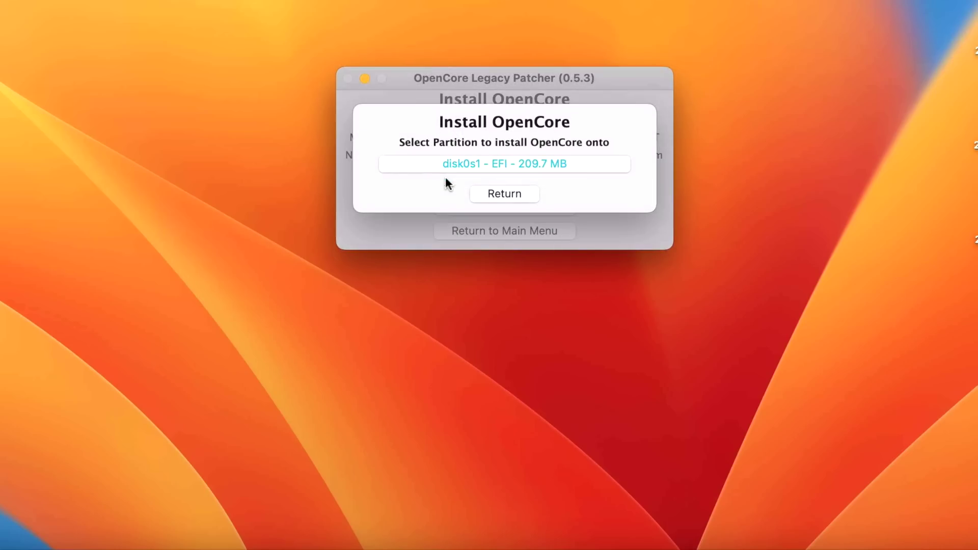
click(482, 162)
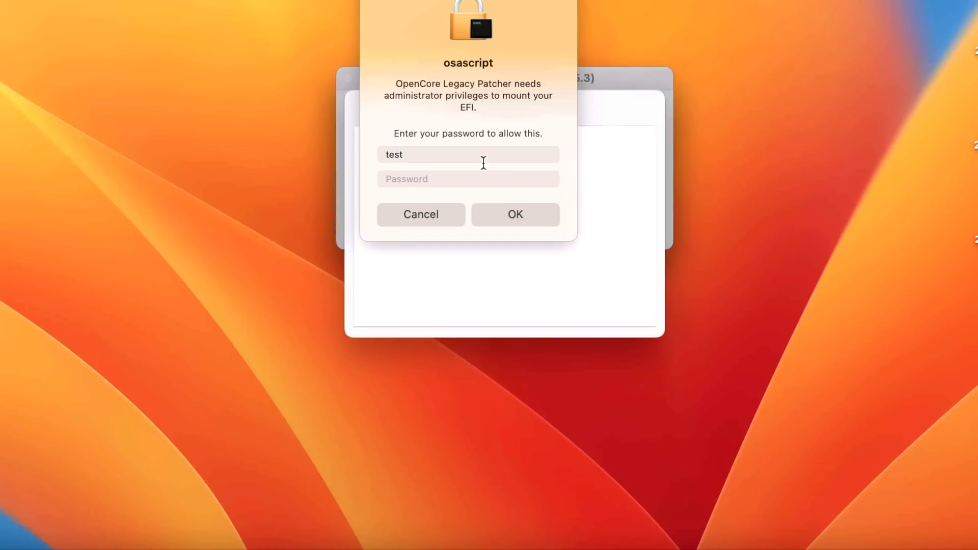
text(test)
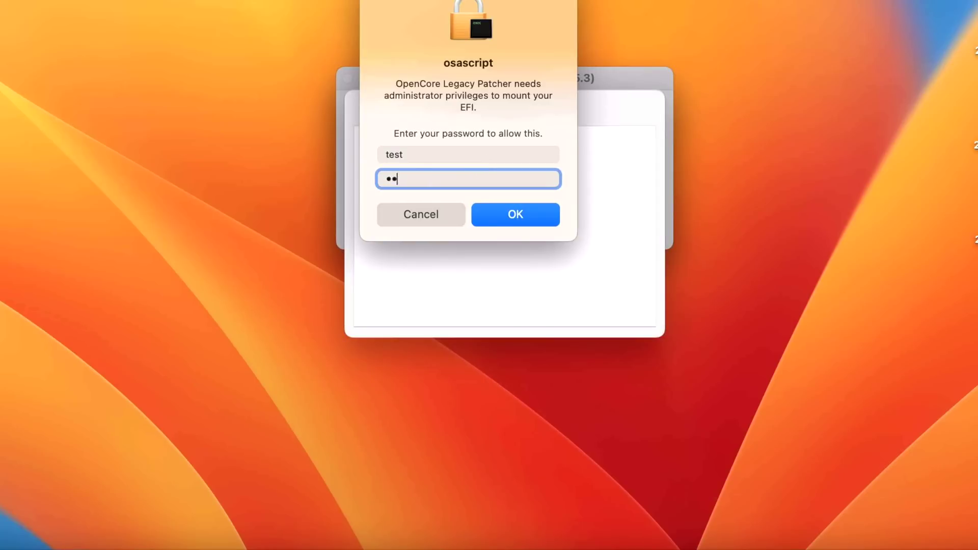
key(Return)
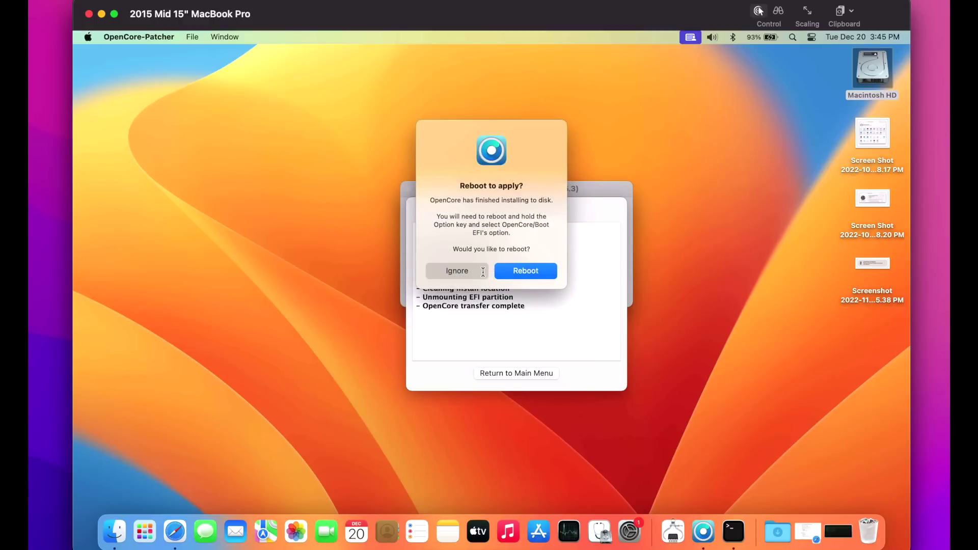
click(483, 271)
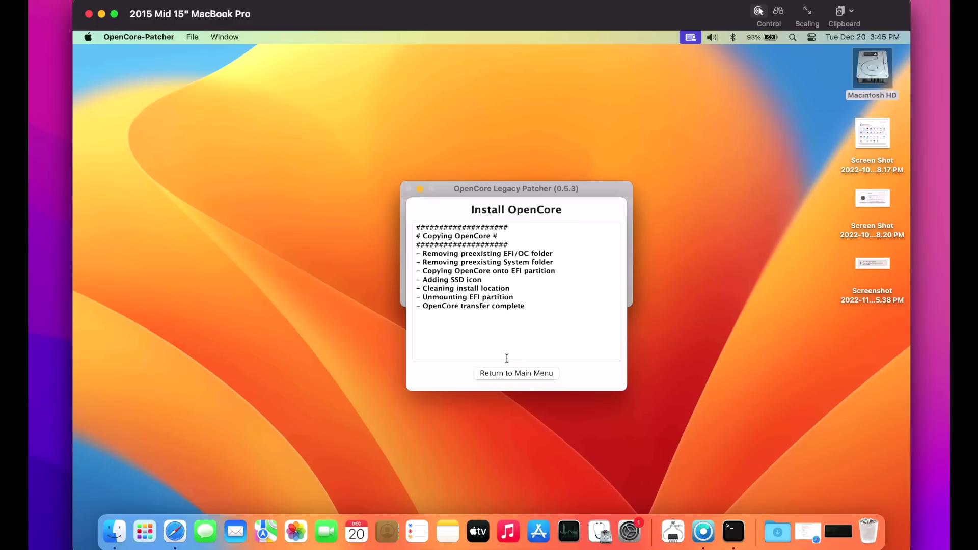
click(513, 374)
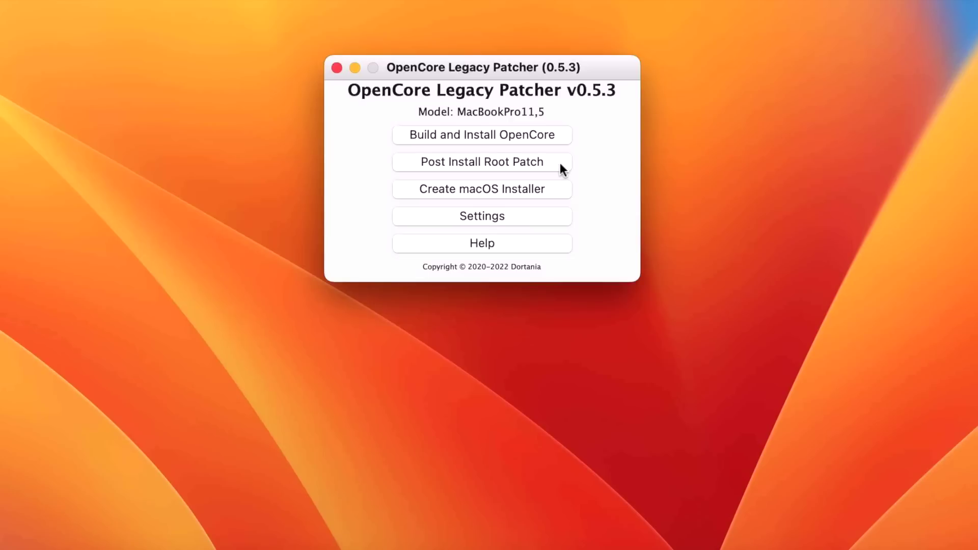
- Start Post Install Root Patching as root with the admin password, then reboot and restart the Mac
click(560, 163)
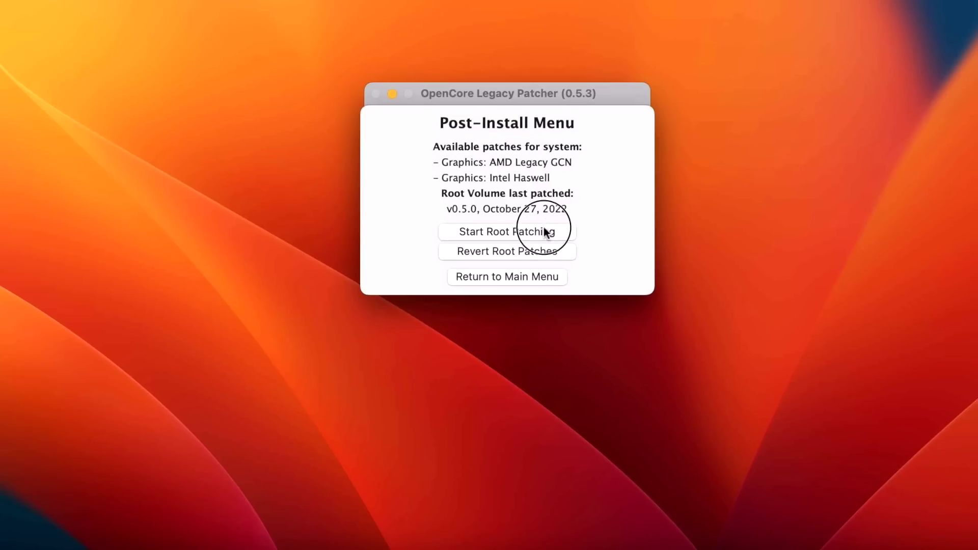
click(544, 232)
click(541, 179)
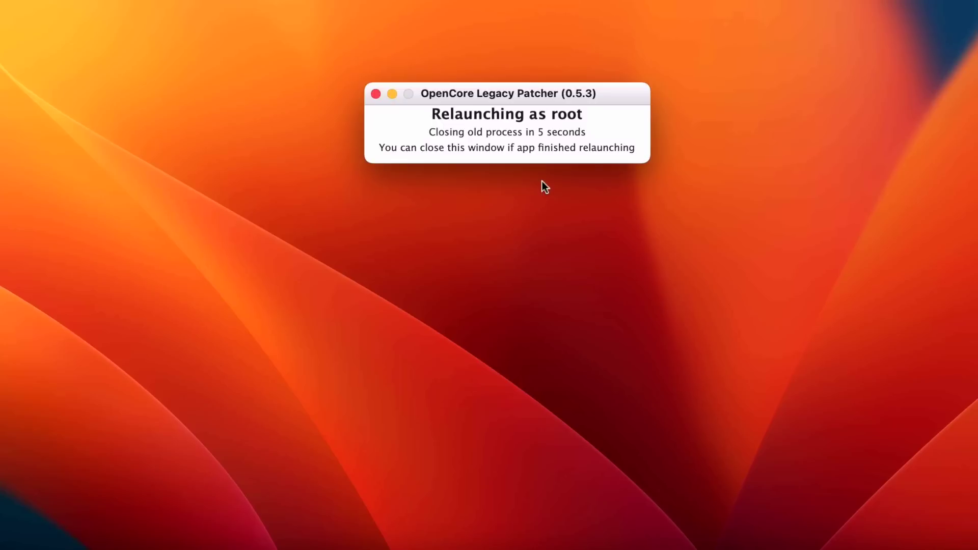
text(test)
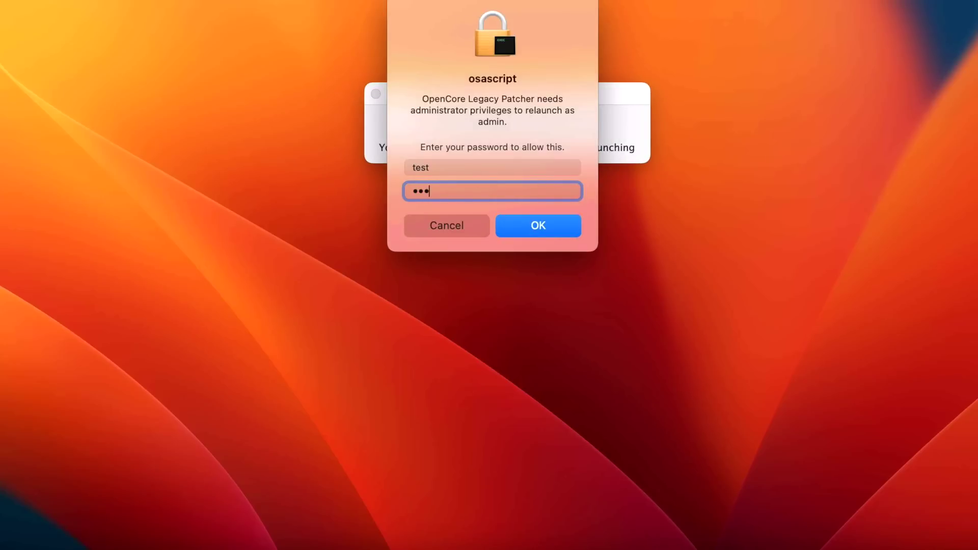
key(Return)
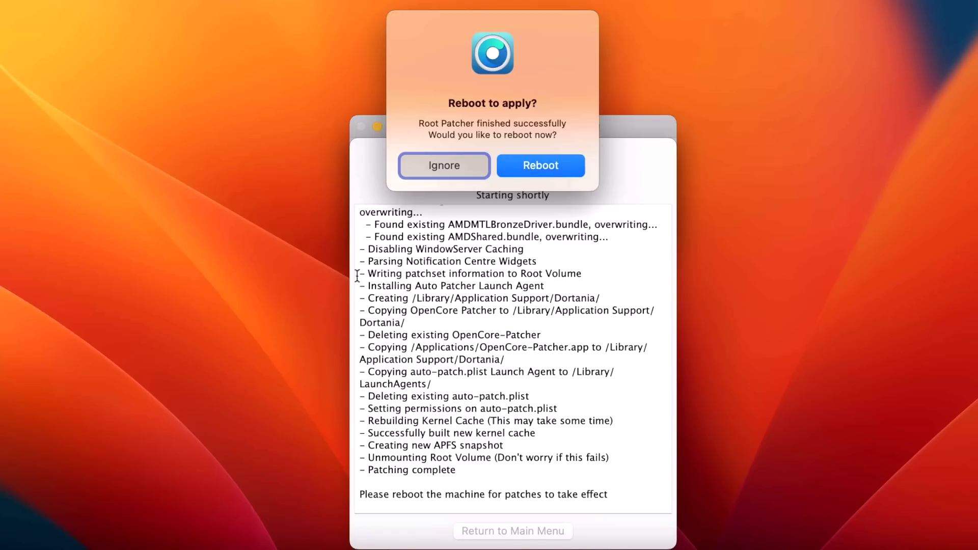
click(552, 165)
click(618, 137)
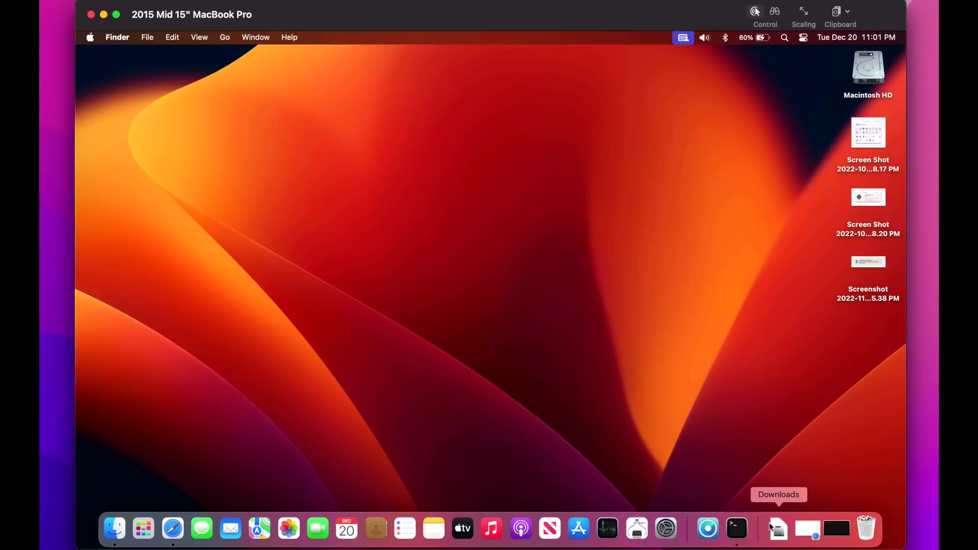
- Rerun the OpenCore version query in Terminal, then minimize the Terminal window
click(742, 530)
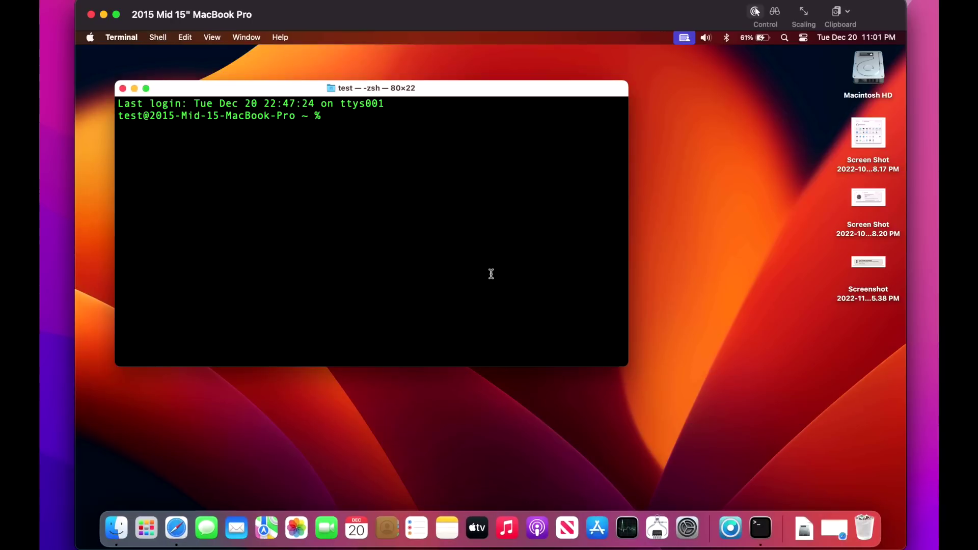
text(nvram 4D1FDA02-38C7-4A6A-9CC6-4BCCA8B30102:opencore-version)
key(Return)
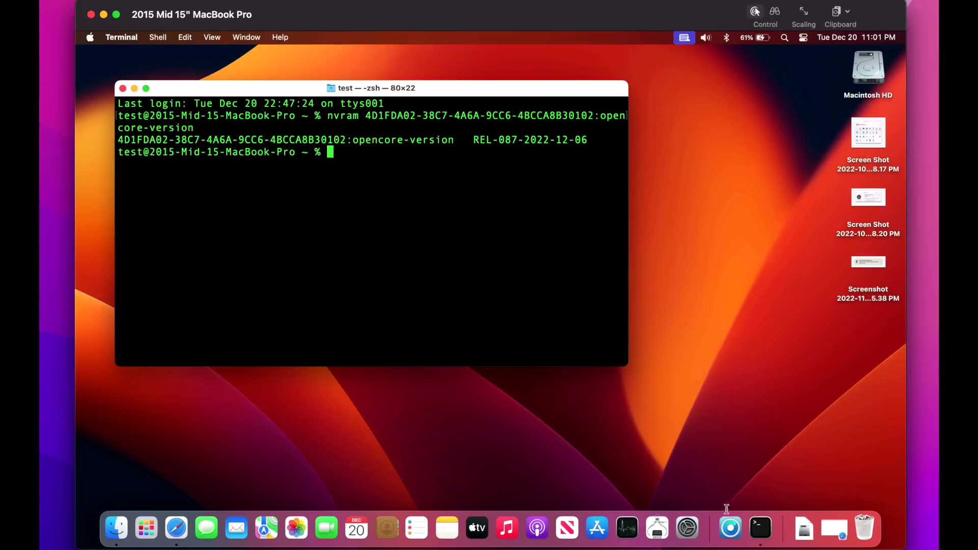
click(134, 88)
- Launch OpenCore Legacy Patcher, check the installed root patch status, then close the patcher
click(707, 532)
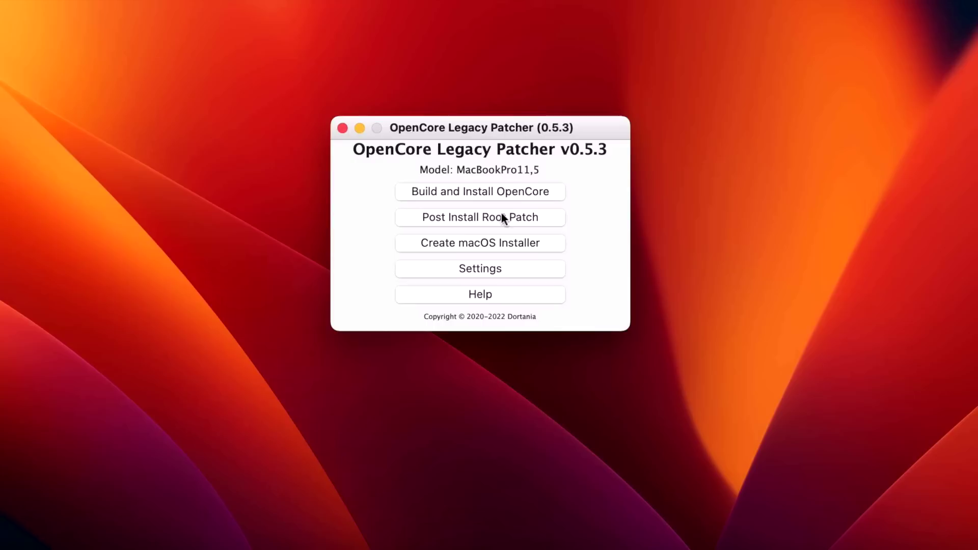
click(555, 217)
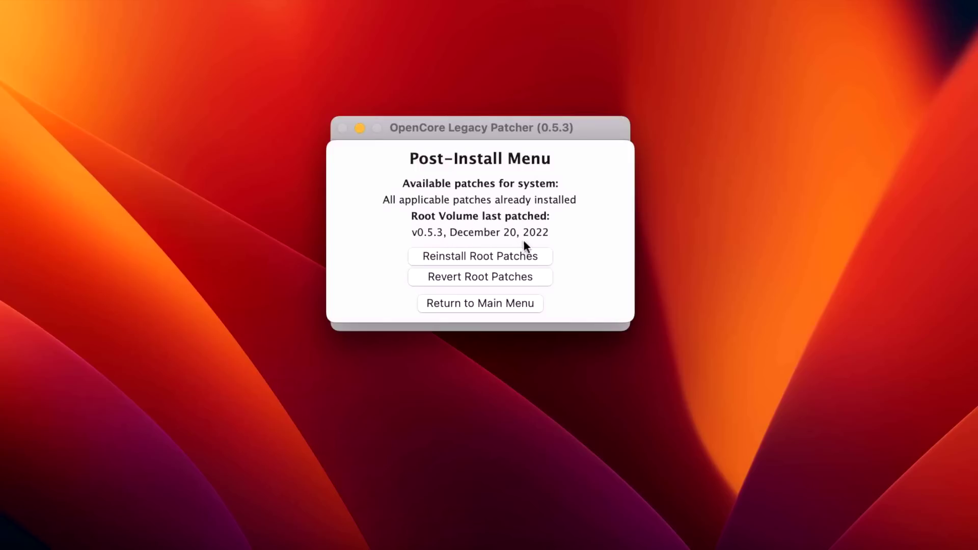
click(492, 302)
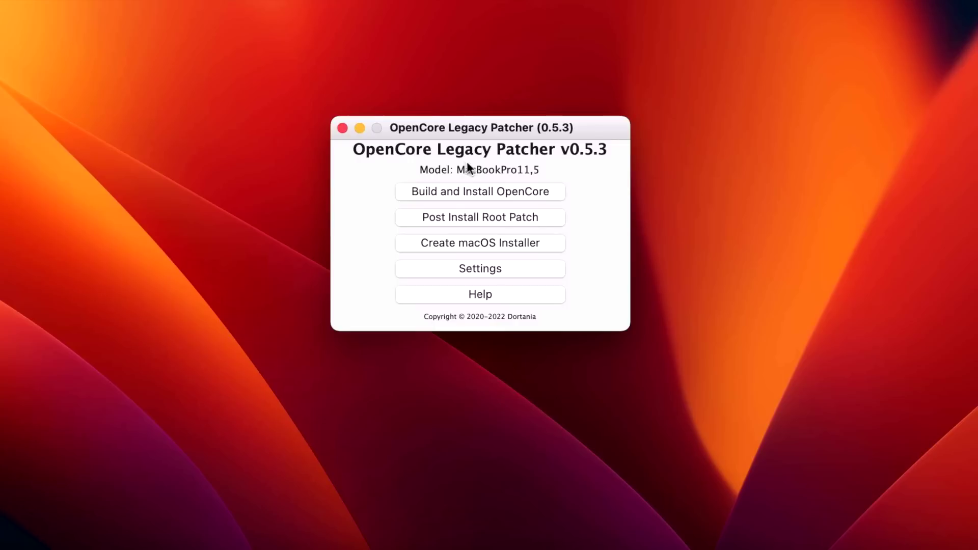
click(344, 128)
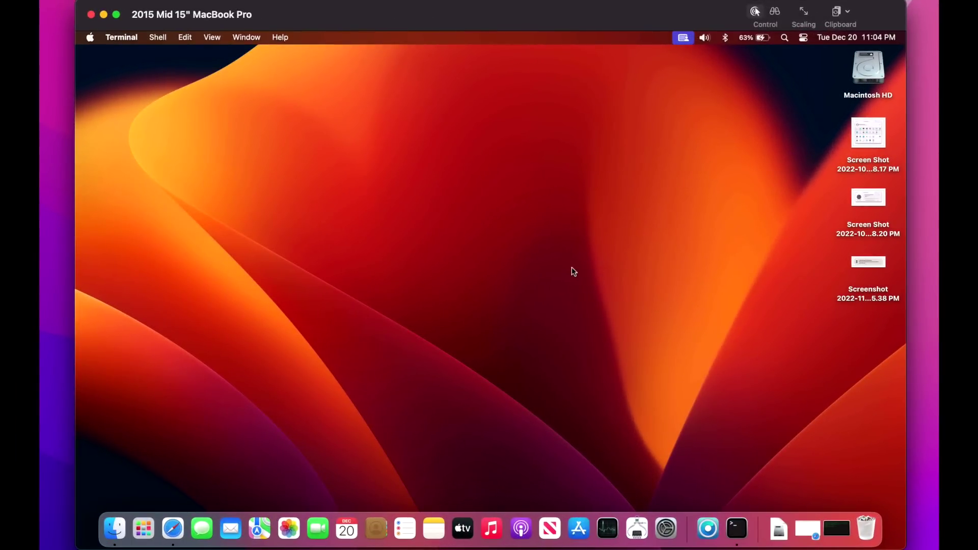
- In General > Software Update, select macOS Ventura 13.1, choose Install Now, and agree to the licence
click(670, 527)
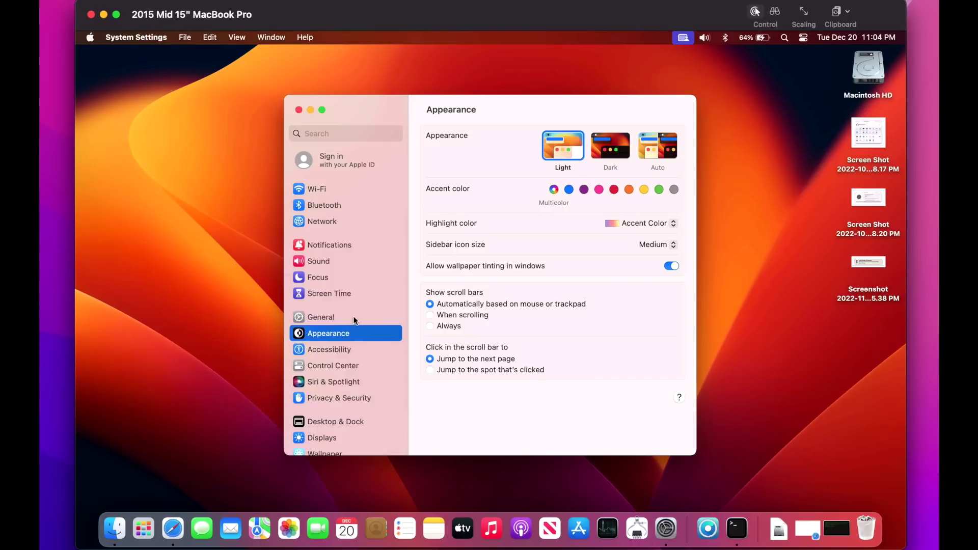
click(343, 316)
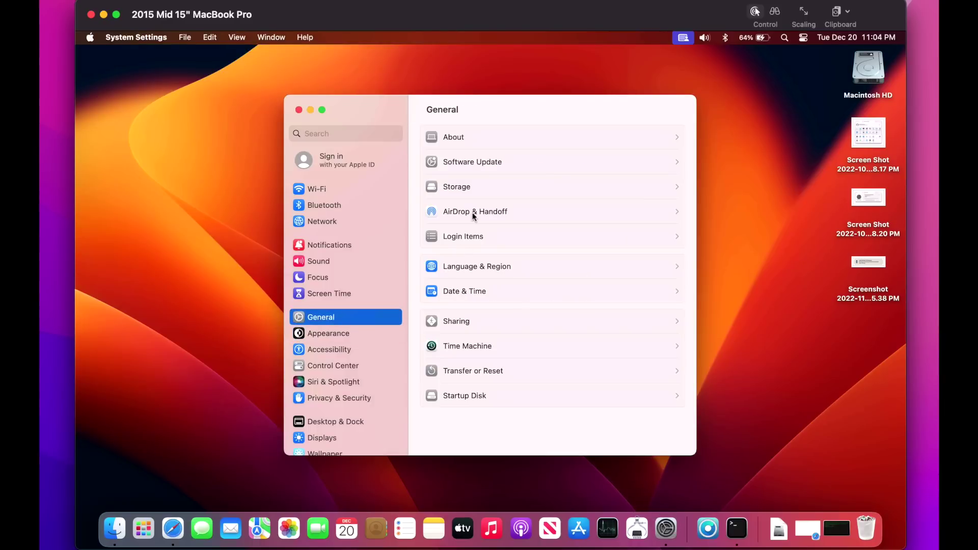
click(481, 166)
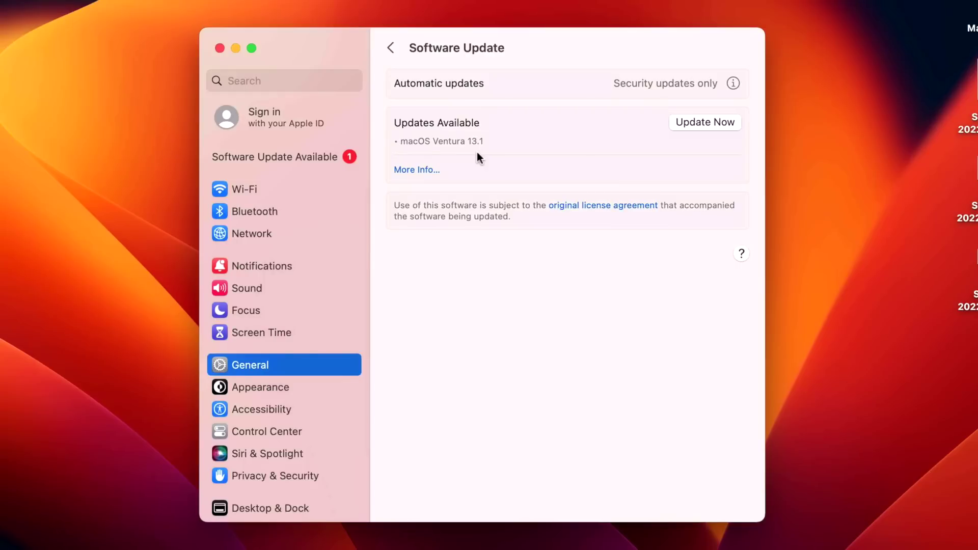
click(435, 168)
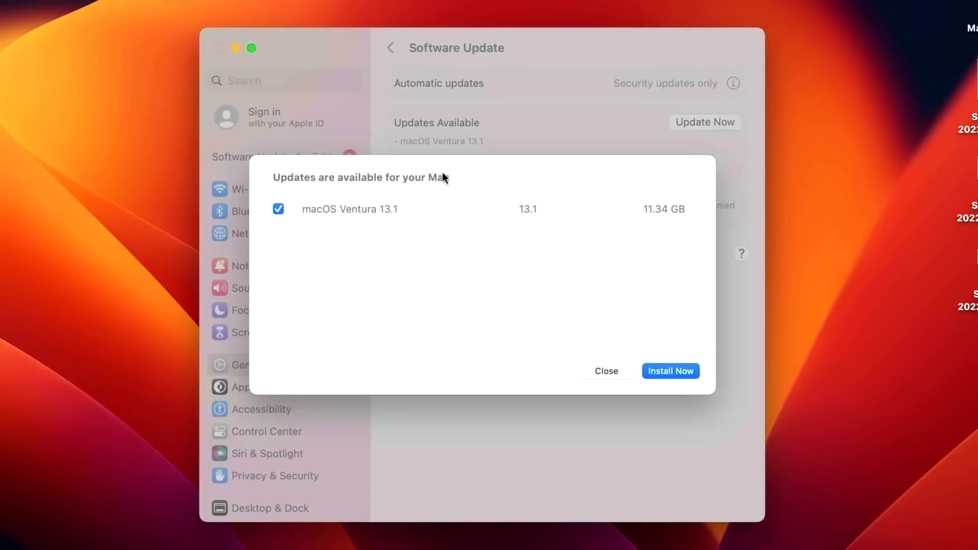
click(442, 218)
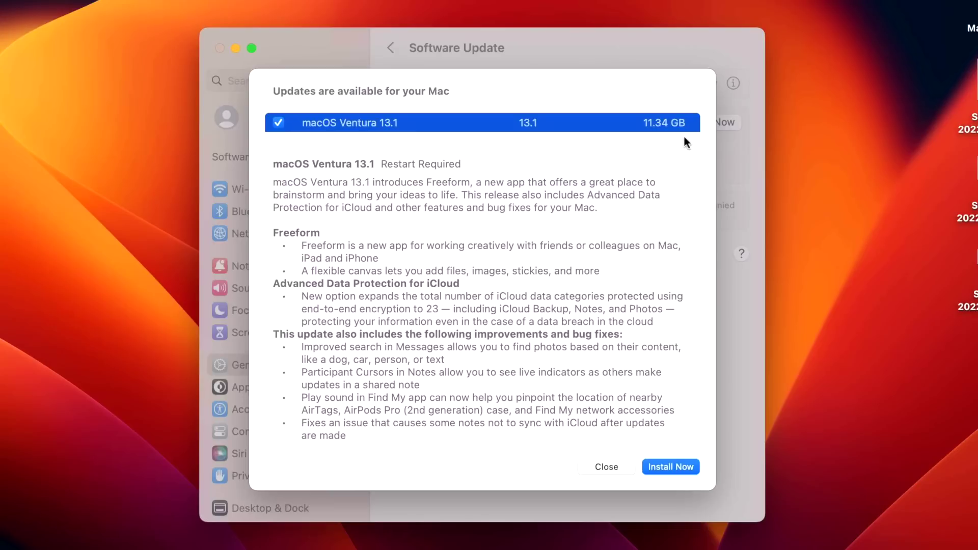
click(675, 465)
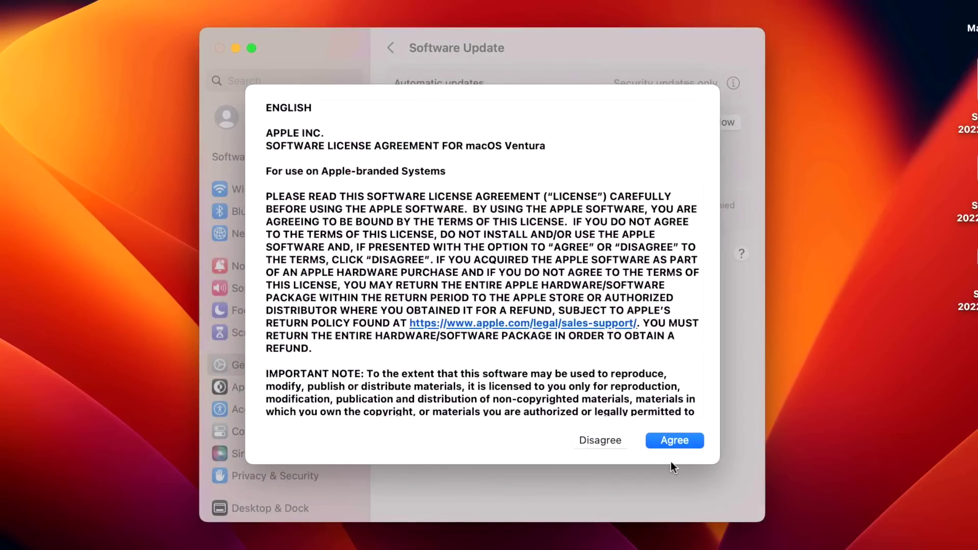
click(675, 441)
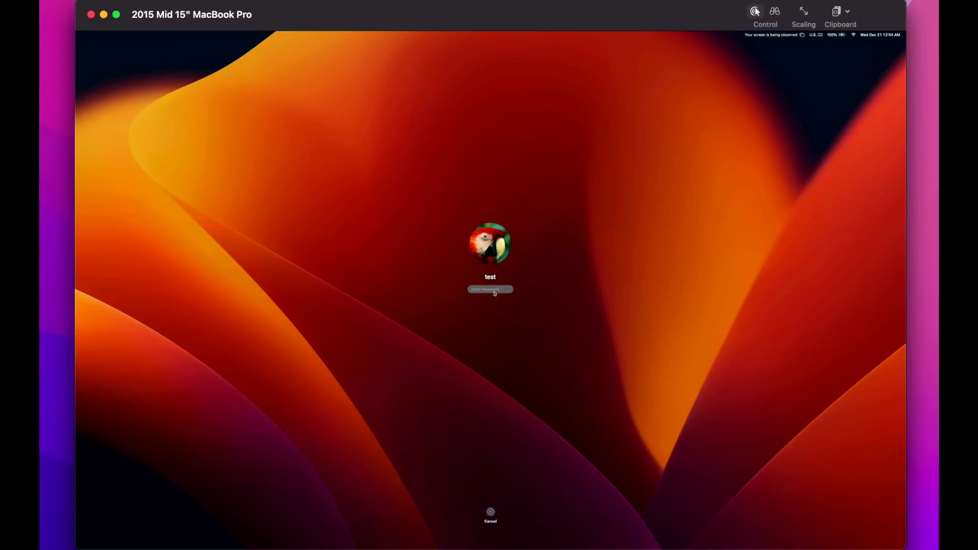
- Log in with the account password and minimize the System Settings window
text(••)
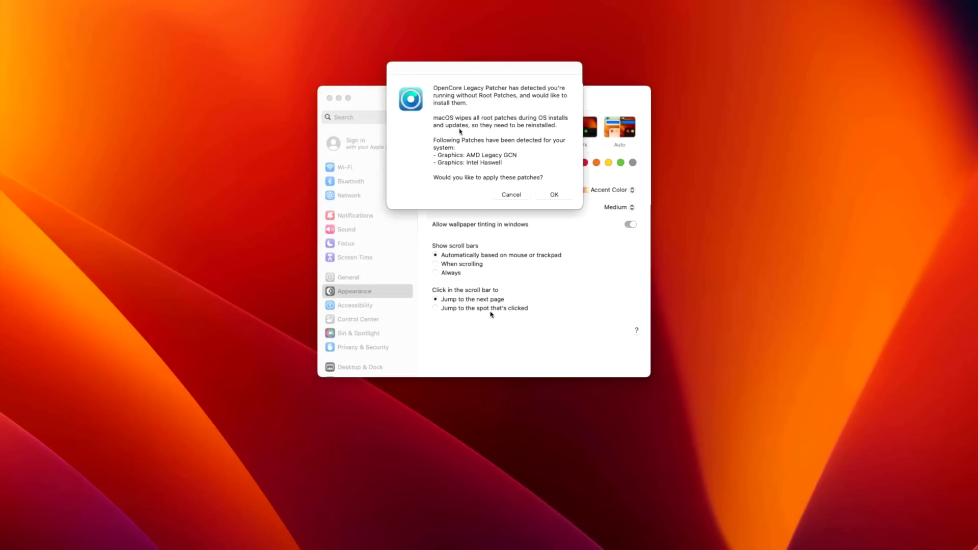
click(341, 98)
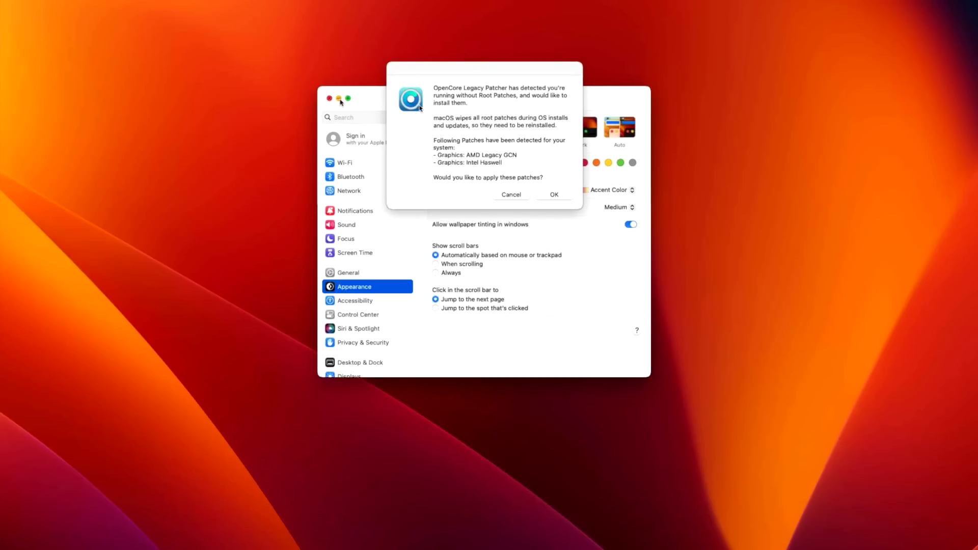
click(339, 98)
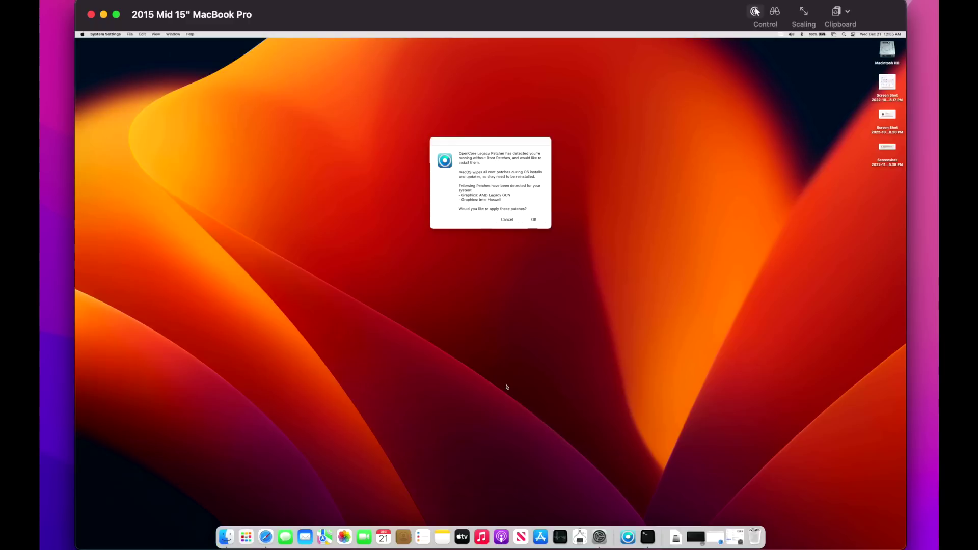
- Accept the AMD Legacy GCN and Intel Haswell root patch prompt and authorize it with the admin password
click(500, 198)
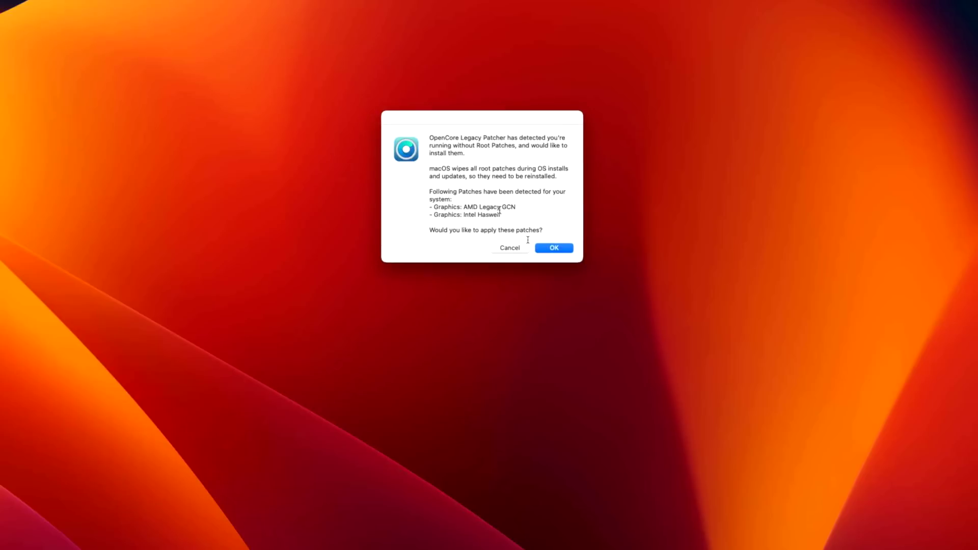
click(541, 249)
click(541, 250)
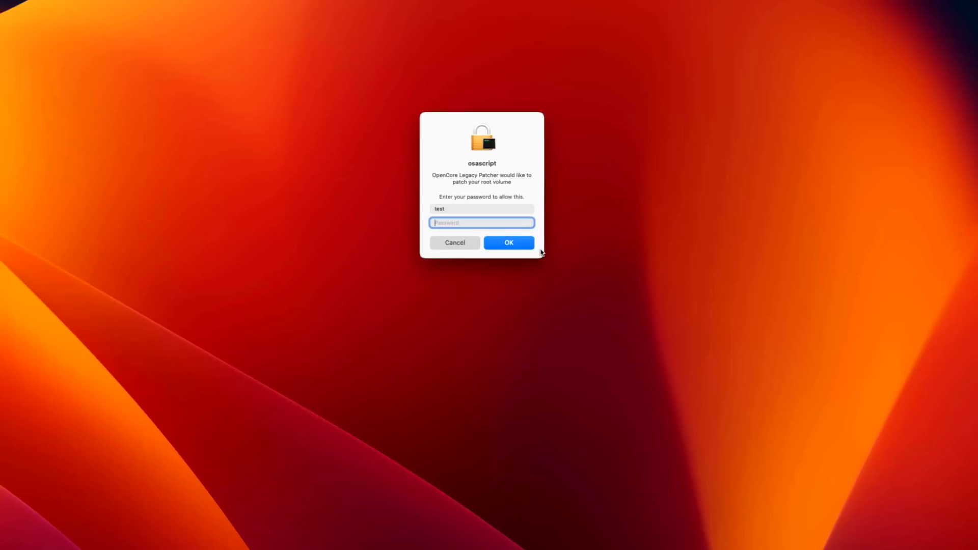
text(test)
key(Return)
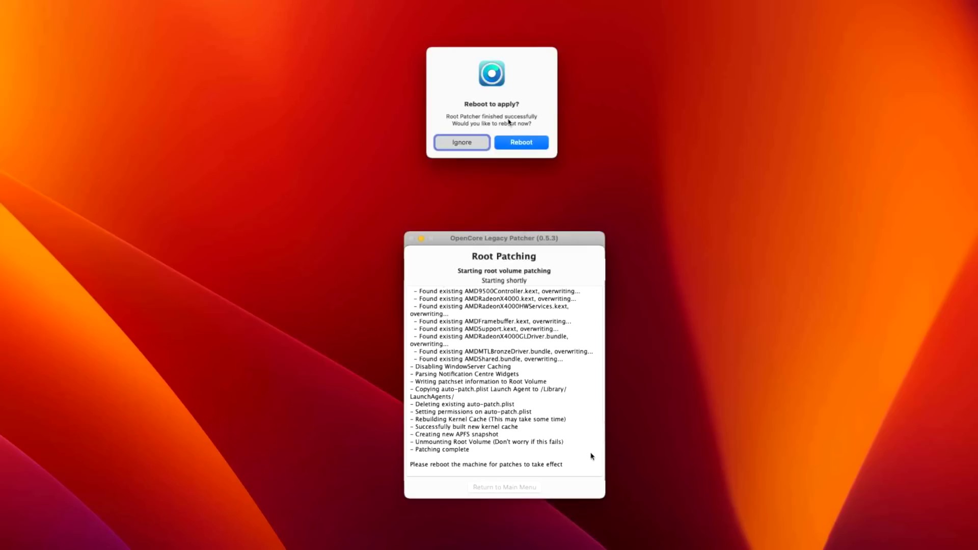
- Reboot immediately to apply the patches, then sign back in with the login password
click(527, 141)
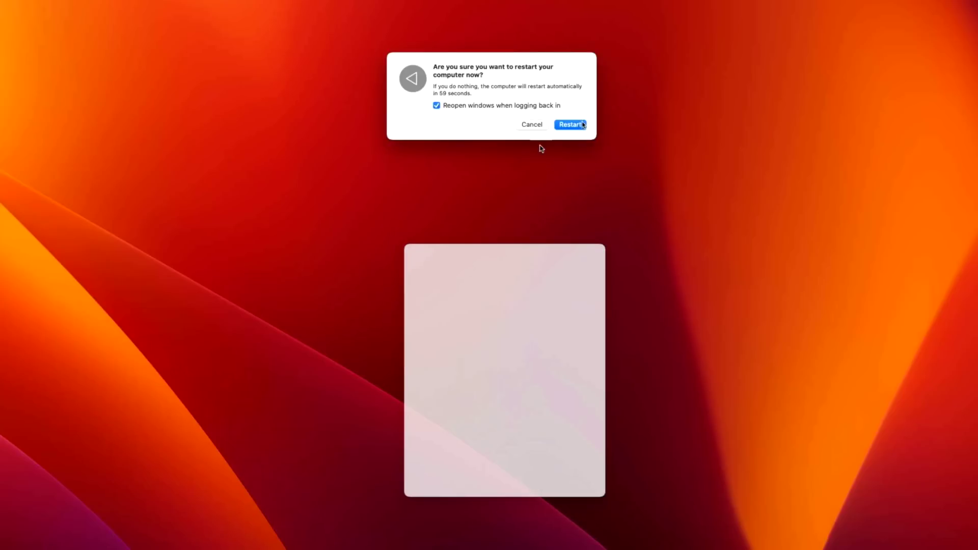
click(580, 126)
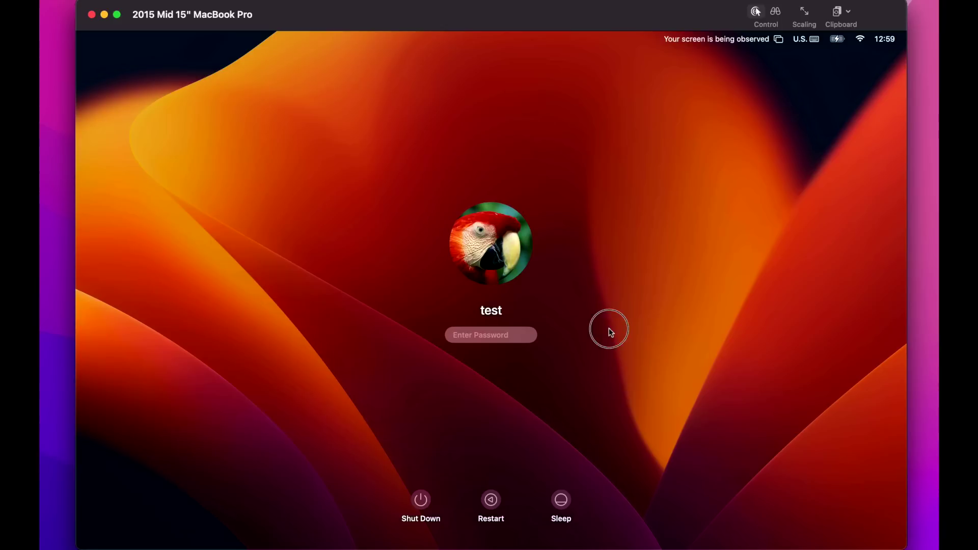
text(test)
key(Return)
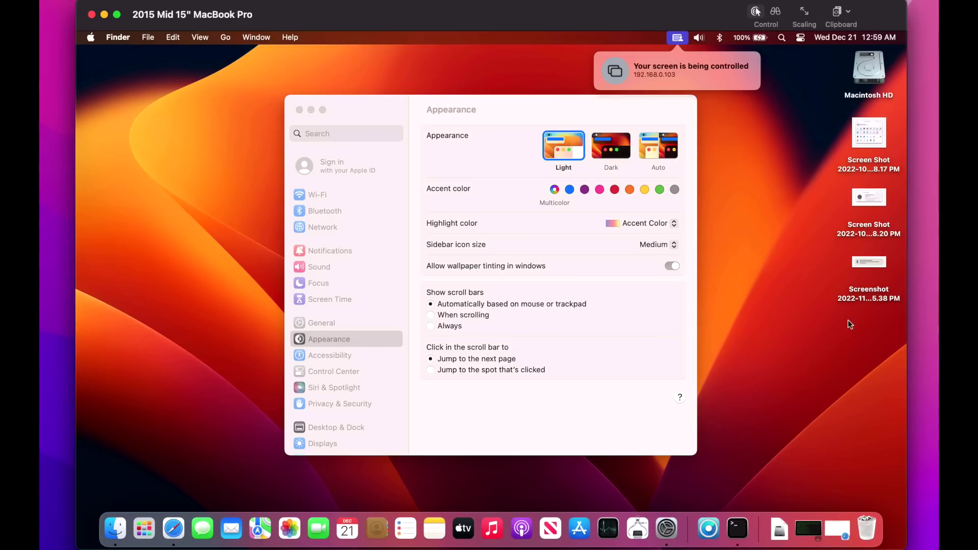
- Confirm OpenCore Legacy Patcher's root patches are installed (v0.5.3, December 21, 2022), then return to the main menu
click(709, 528)
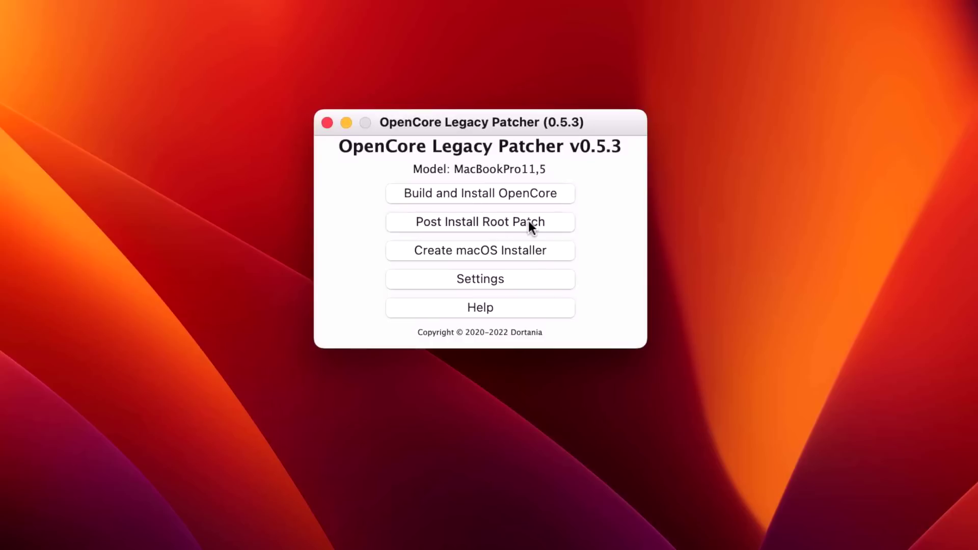
click(527, 222)
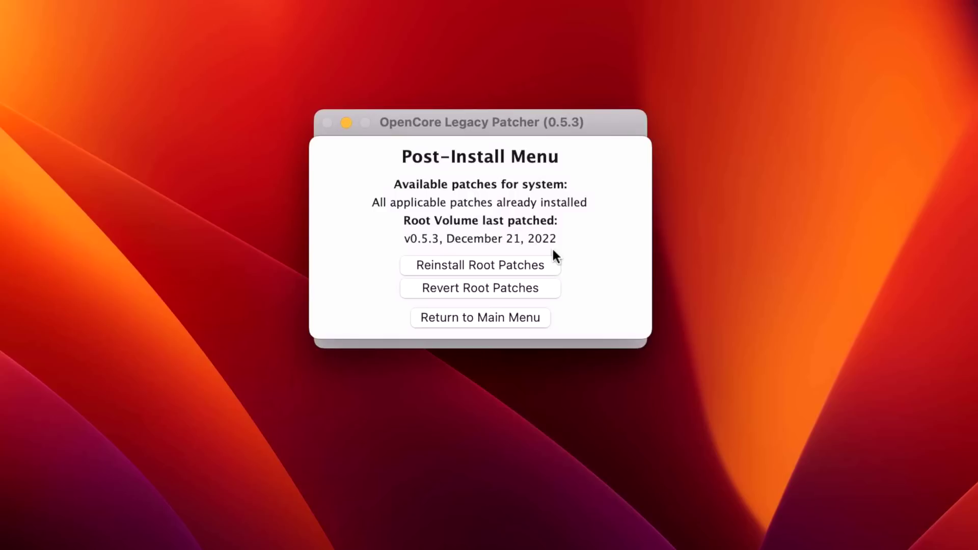
click(533, 316)
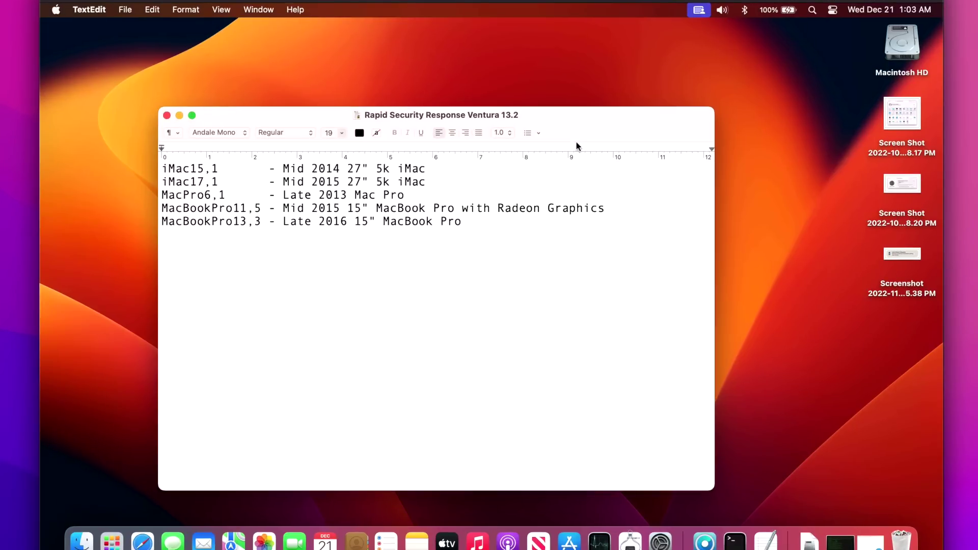
- Show the Automatic updates options under General > Software Update in System Settings
click(660, 541)
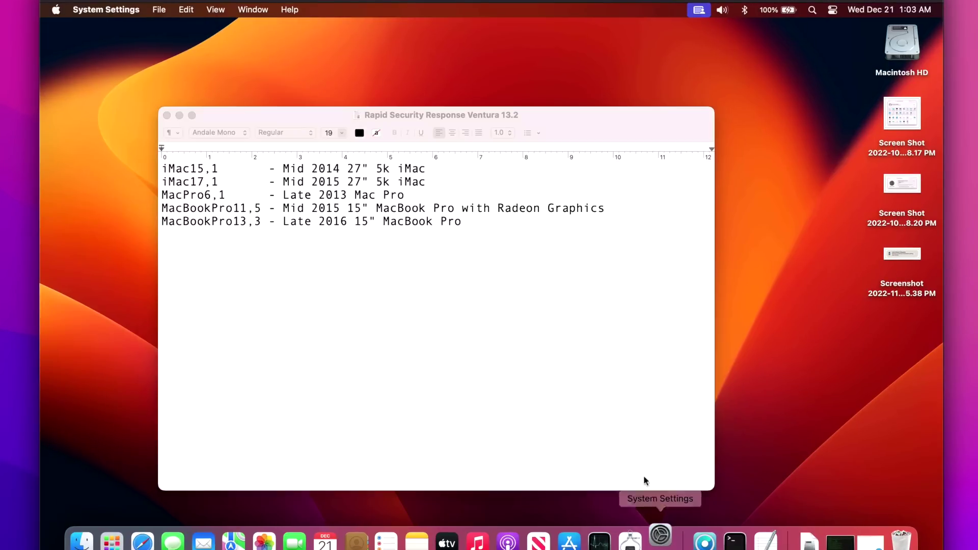
click(307, 314)
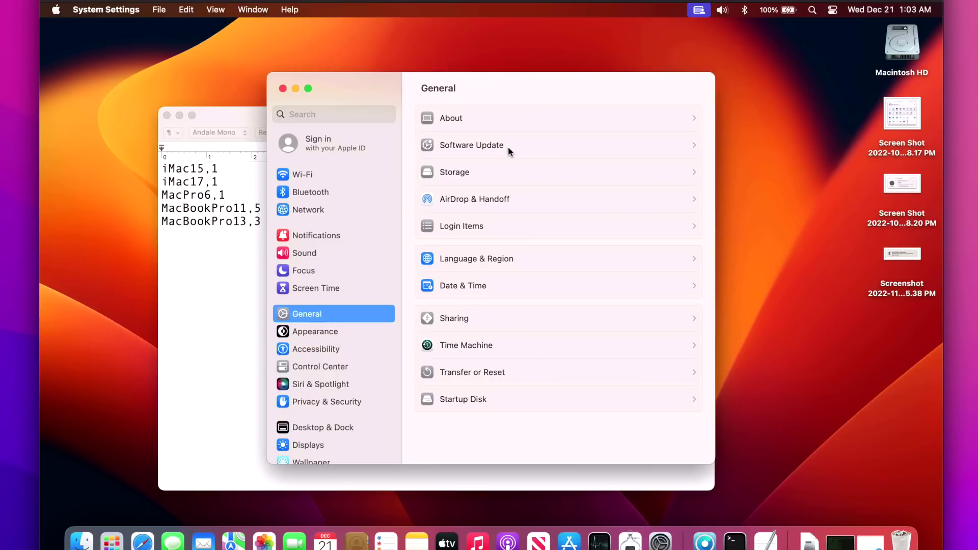
click(509, 148)
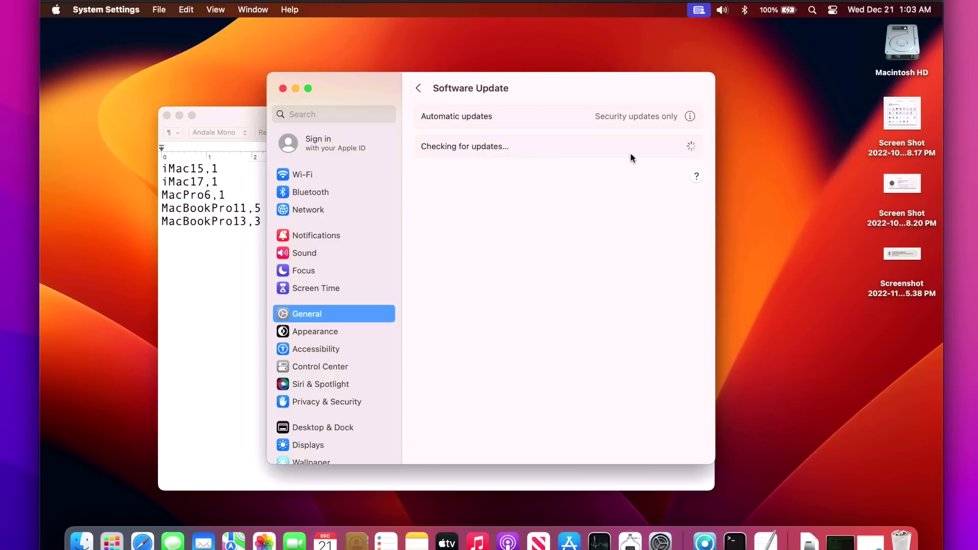
click(690, 117)
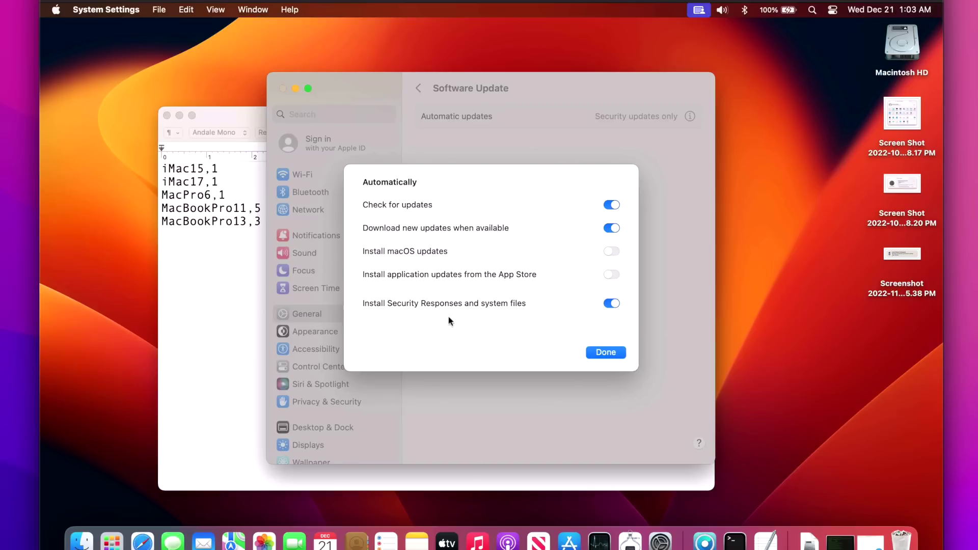
- Shift System Settings right and the model list document left, keeping System Settings in front
drag(511, 77, 683, 88)
drag(291, 123, 197, 116)
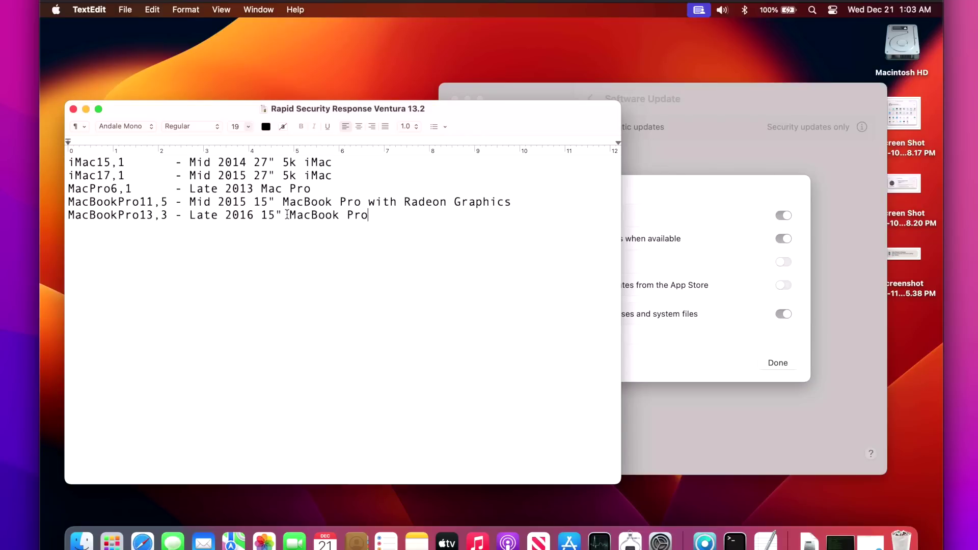
click(658, 185)
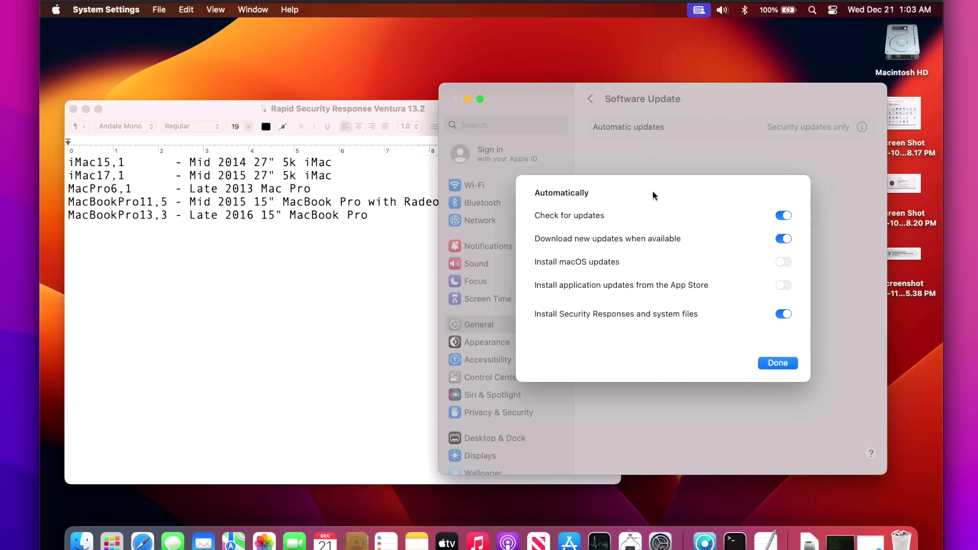